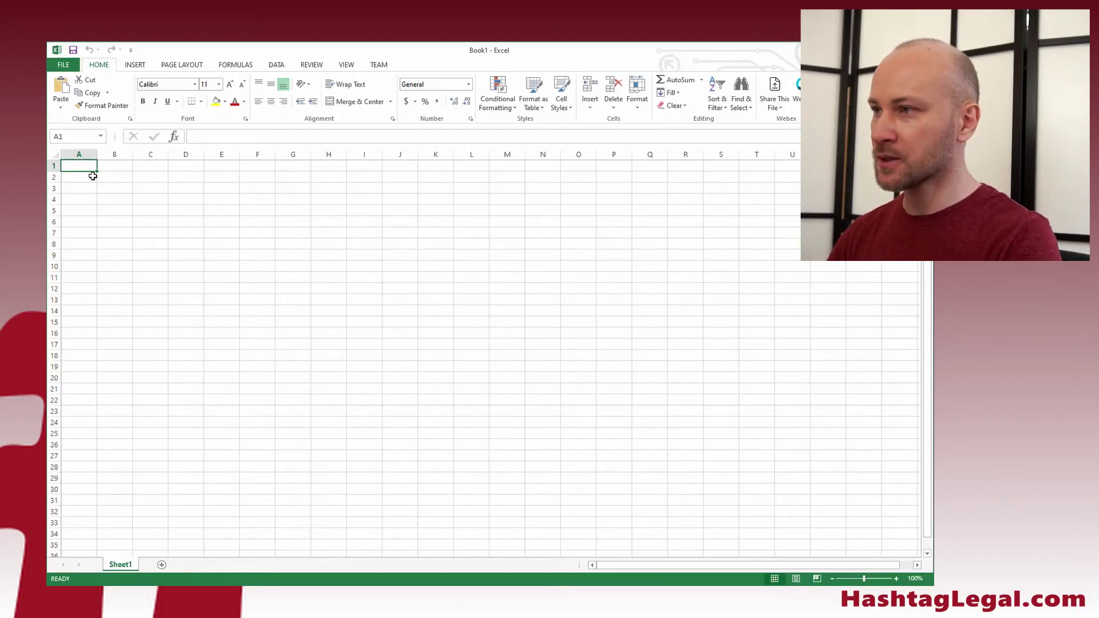
Enter ABC00001 in A1, widen column A, and fill IDs down to ABC00032 in row 32
{"action": "type", "text": "ABC00001"}
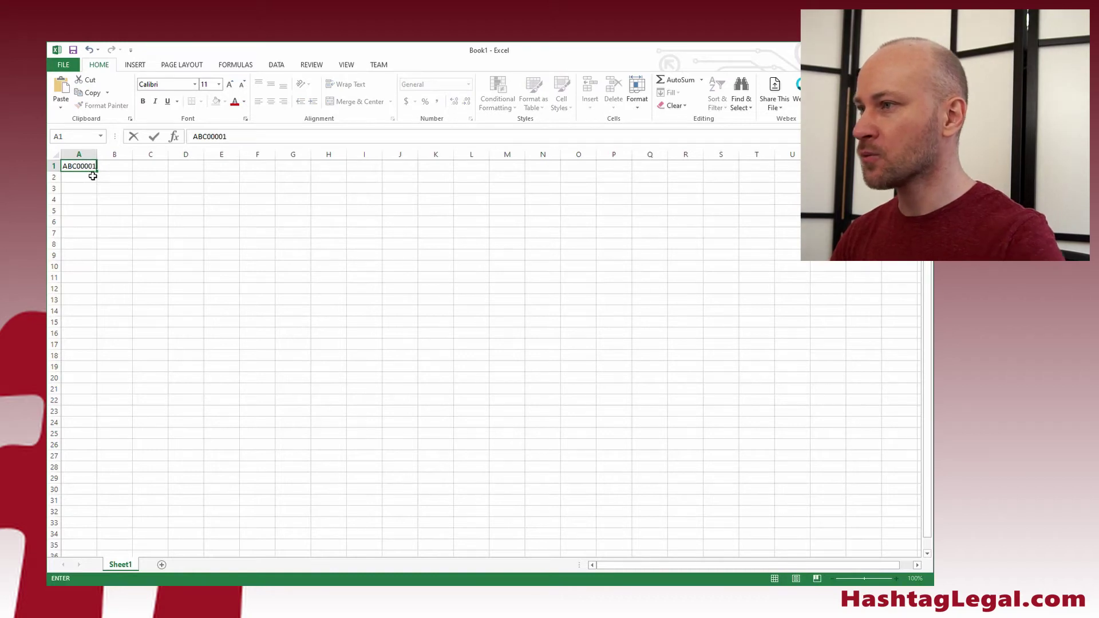
{"action": "left_click", "coordinate": [102, 155]}
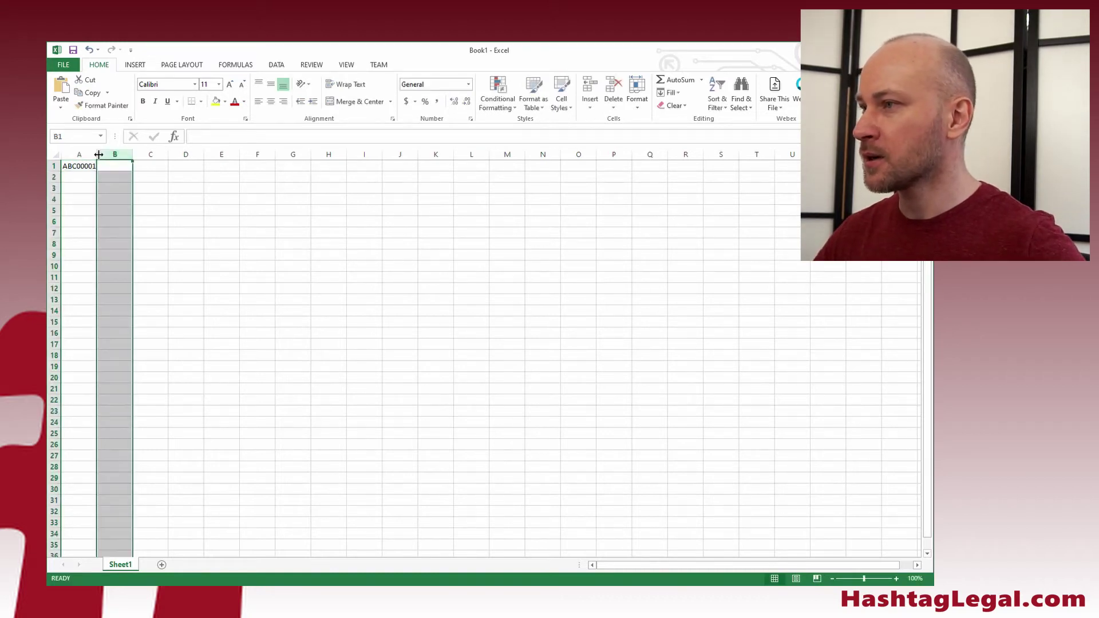
{"action": "double_click", "coordinate": [94, 155]}
{"action": "left_click_drag", "start_coordinate": [86, 166], "coordinate": [111, 514]}
{"action": "left_click", "coordinate": [136, 200]}
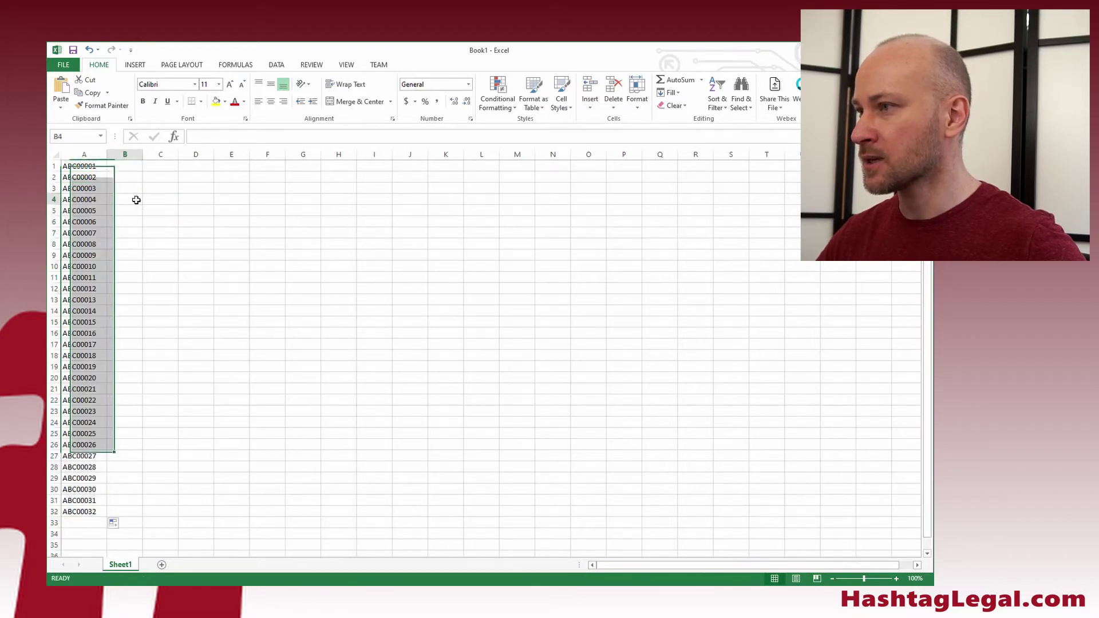
Paste group ID ABC00001 into B1:B6 and ABC00007 into B7:B14
{"action": "left_click", "coordinate": [95, 168]}
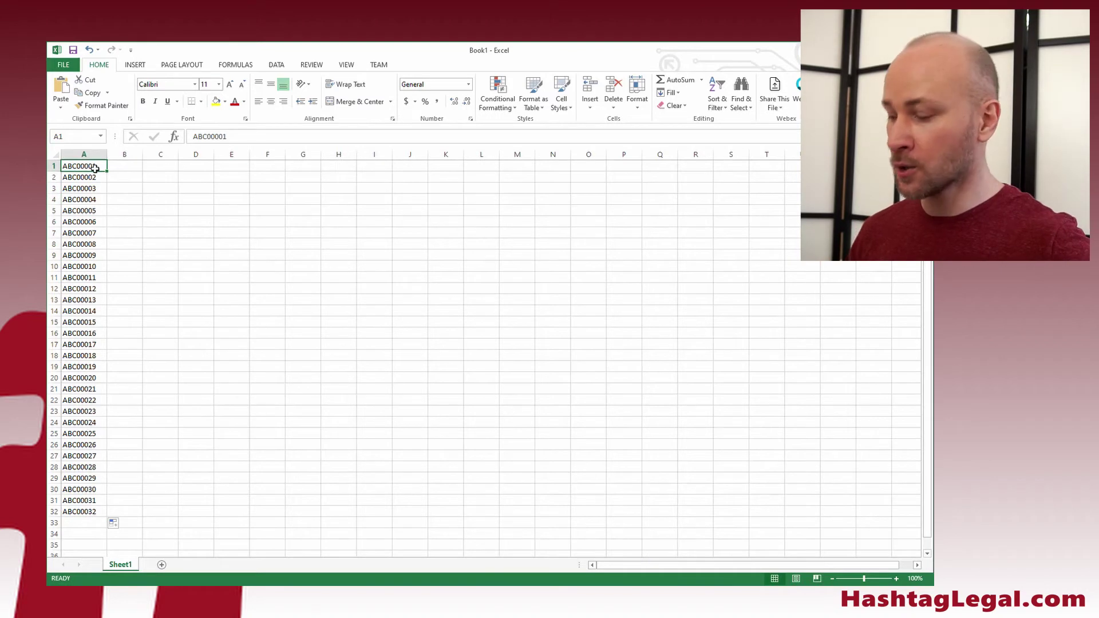
{"action": "key", "text": "ctrl+c"}
{"action": "left_click_drag", "start_coordinate": [121, 167], "coordinate": [127, 513]}
{"action": "key", "text": "ctrl+v"}
{"action": "left_click", "coordinate": [95, 233]}
{"action": "key", "text": "ctrl+c"}
{"action": "key", "text": "ctrl+v"}
Paste group ID ABC00015 into B15:B25 and ABC00026 into B26:B32
{"action": "left_click", "coordinate": [101, 323]}
{"action": "key", "text": "ctrl+c"}
{"action": "key", "text": "ctrl+v"}
{"action": "left_click", "coordinate": [96, 445]}
{"action": "key", "text": "ctrl+c"}
{"action": "key", "text": "ctrl+v"}
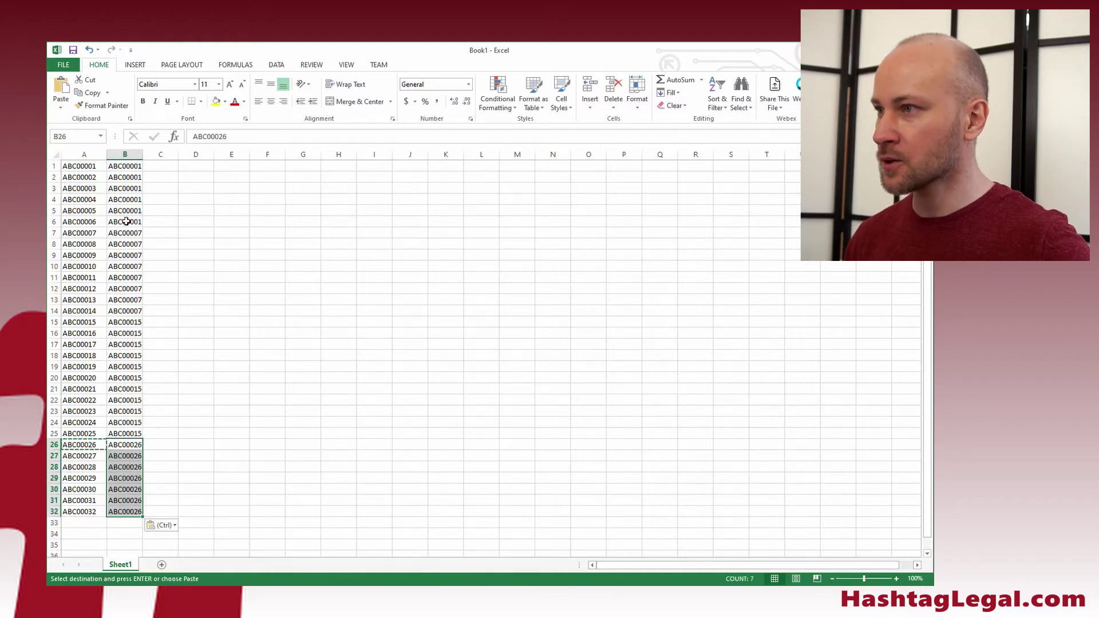
Widen column B to fit the group IDs and review columns A and B
{"action": "left_click", "coordinate": [125, 222]}
{"action": "left_click_drag", "start_coordinate": [139, 161], "coordinate": [150, 161]}
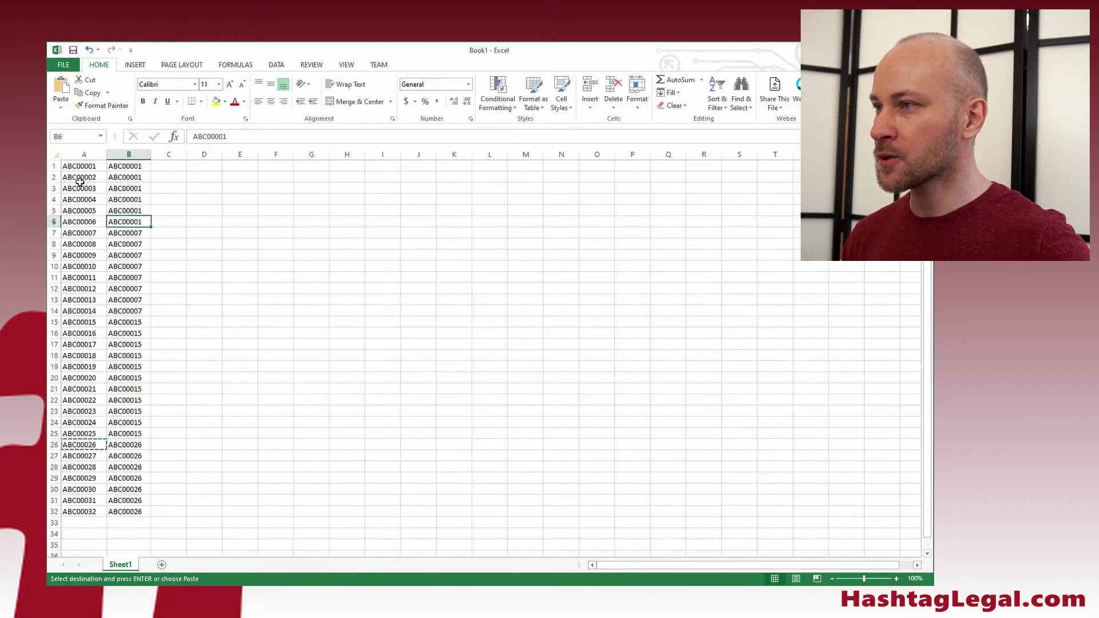
{"action": "left_click", "coordinate": [84, 154]}
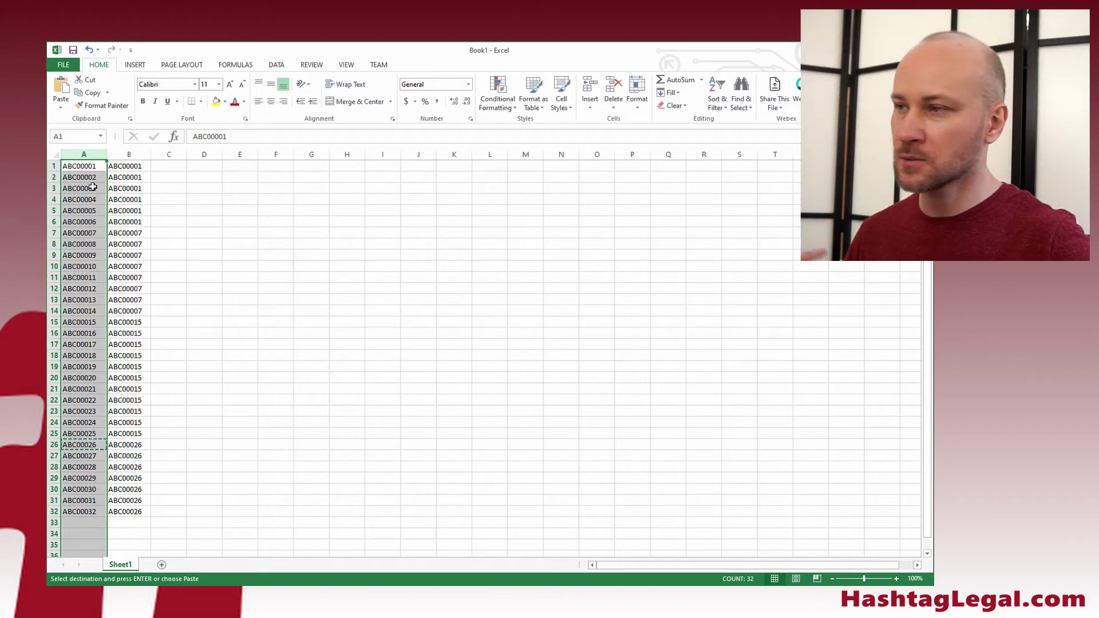
{"action": "left_click", "coordinate": [128, 155]}
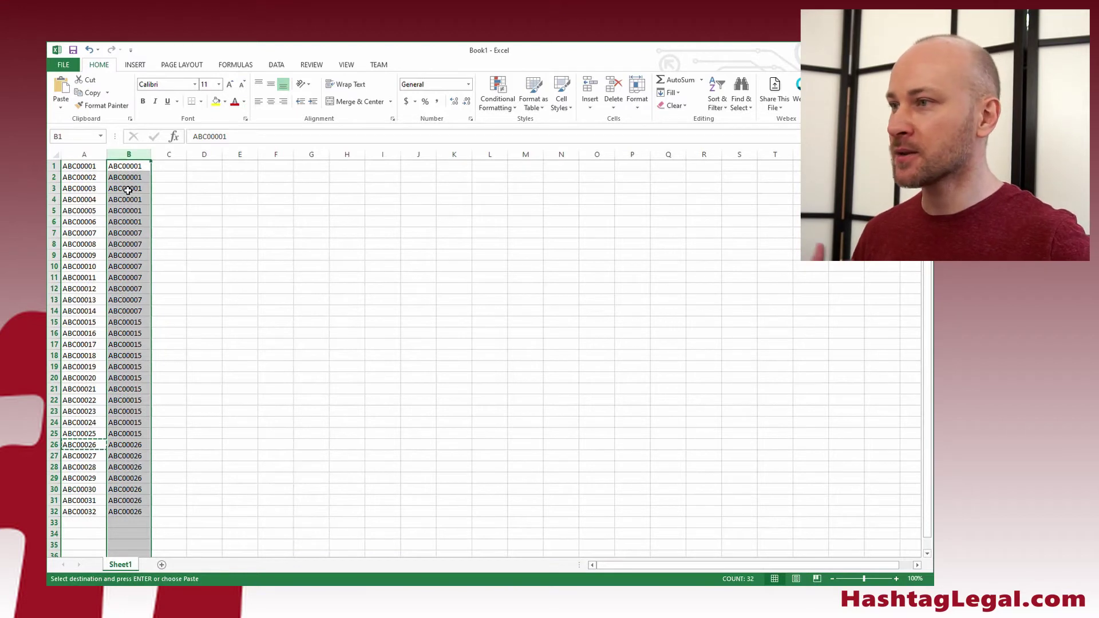
{"action": "left_click", "coordinate": [101, 214]}
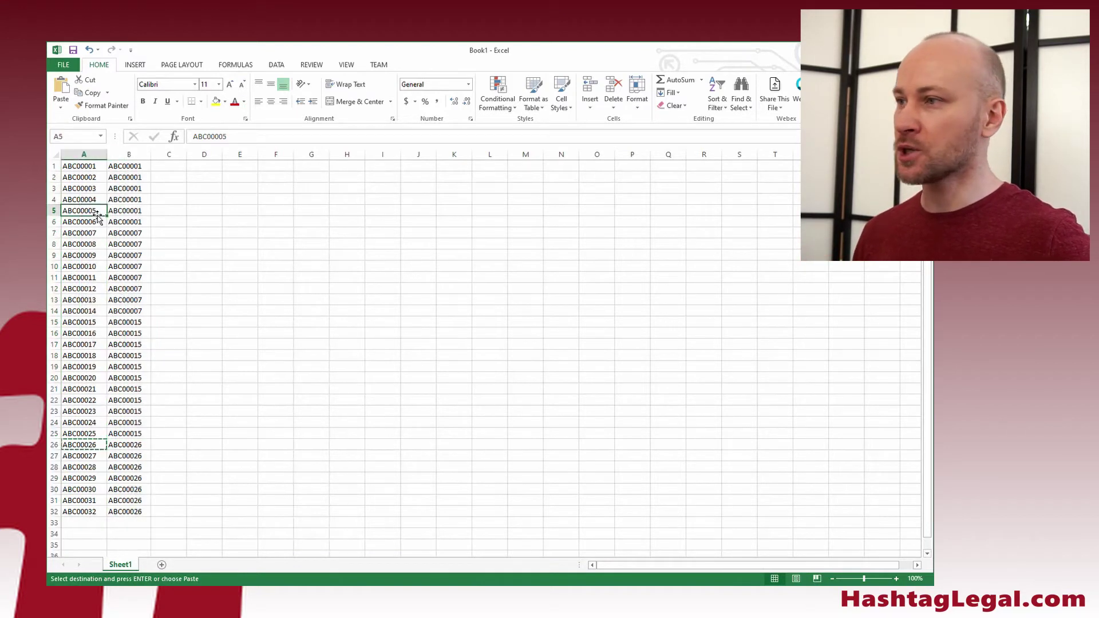
{"action": "left_click", "coordinate": [89, 168]}
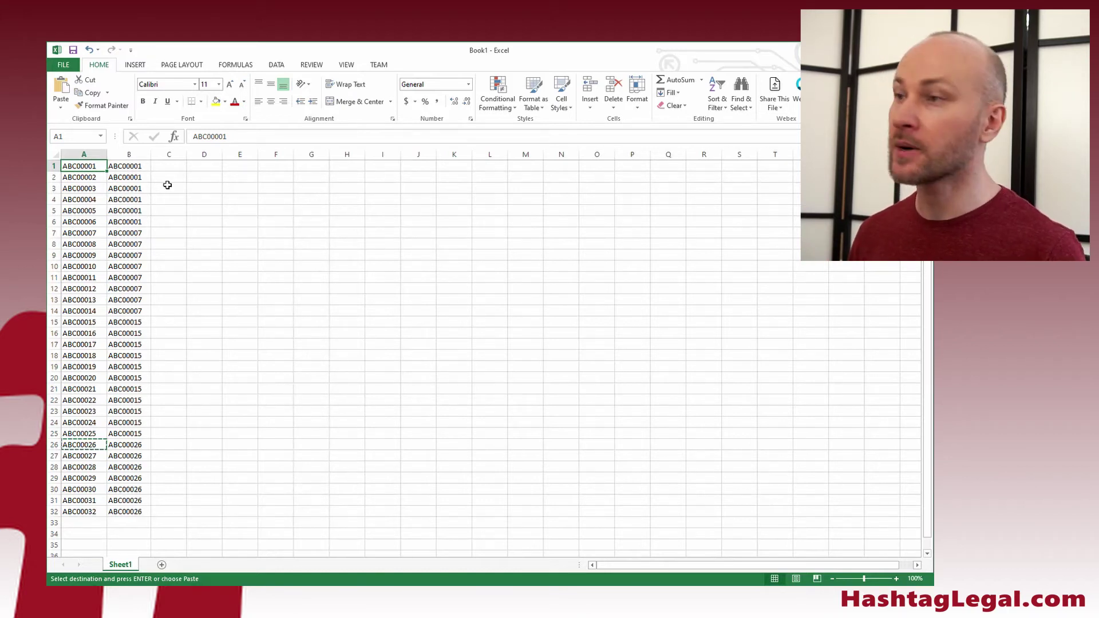
{"action": "left_click", "coordinate": [158, 167]}
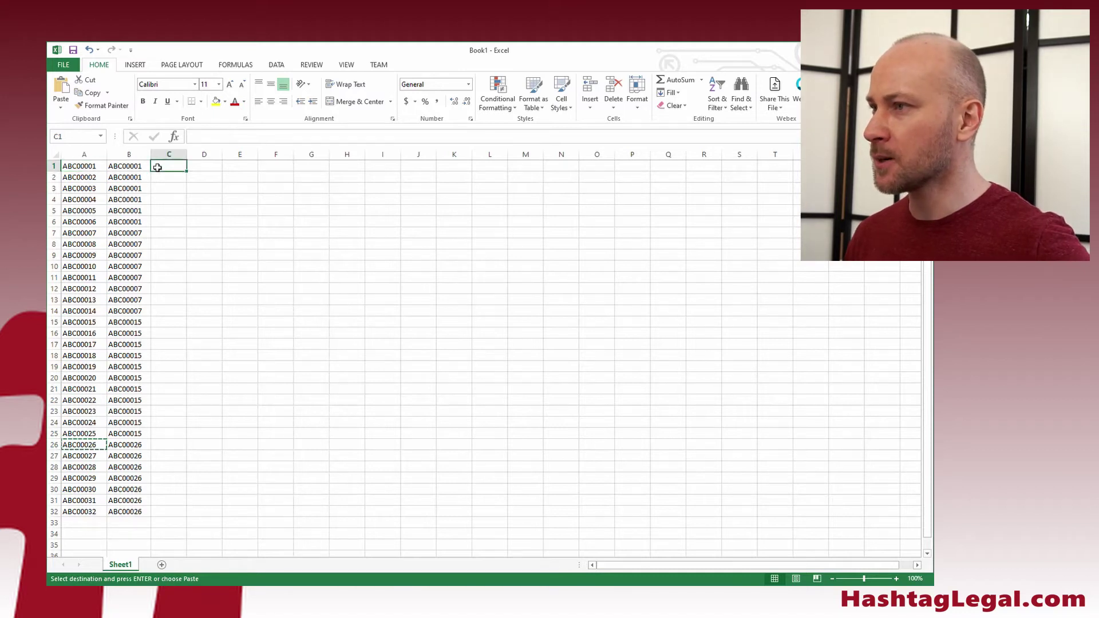
{"action": "left_click", "coordinate": [135, 165]}
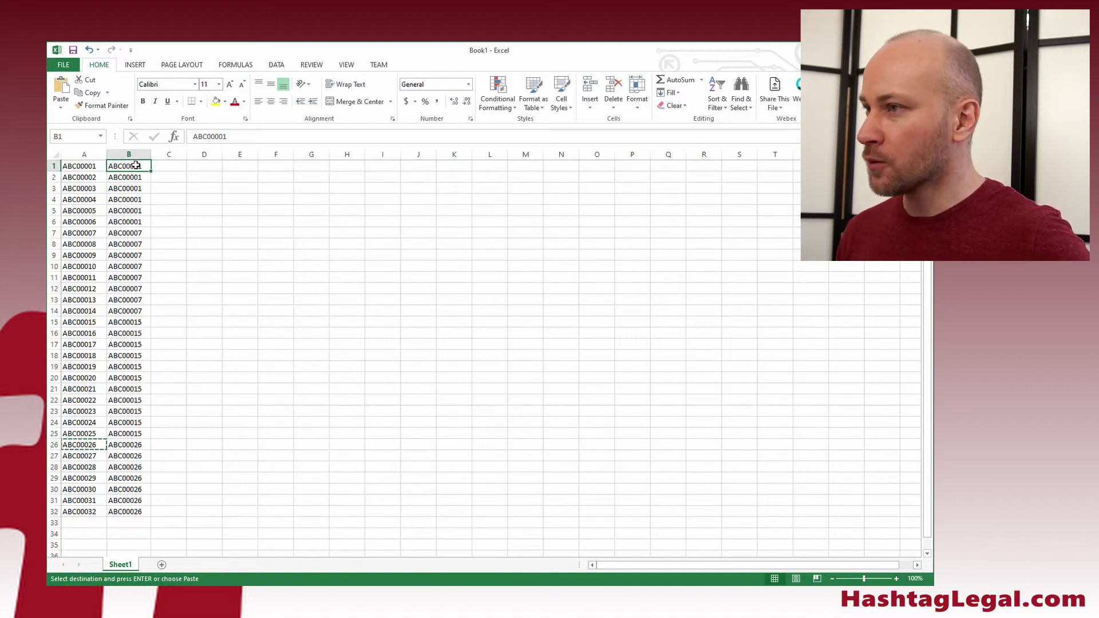
{"action": "left_click", "coordinate": [158, 167]}
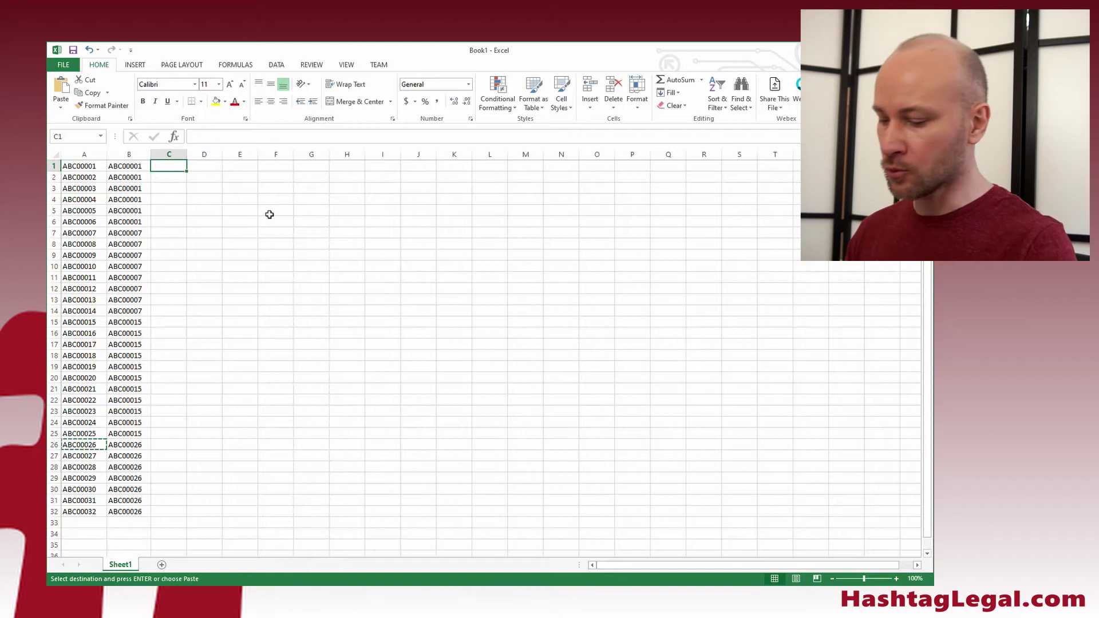
Insert a blank top row and add headers BegDoc in A1 and GroupId in B1
{"action": "key", "text": "shift+space"}
{"action": "key", "text": "ctrl+shift+plus"}
{"action": "key", "text": "Left"}
{"action": "key", "text": "Left"}
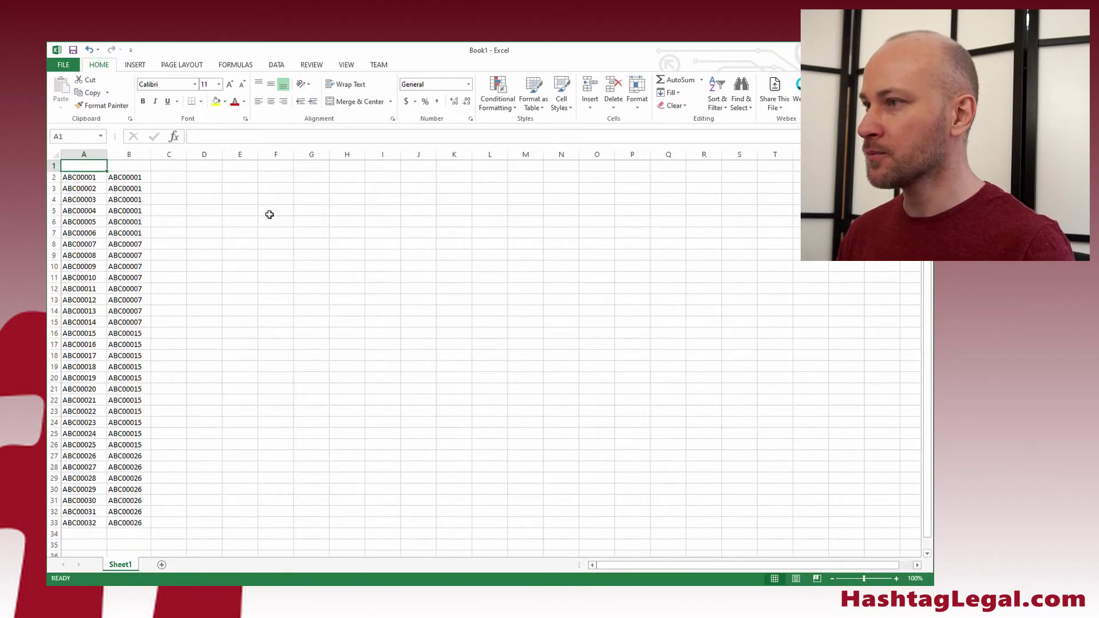
{"action": "type", "text": "BegD"}
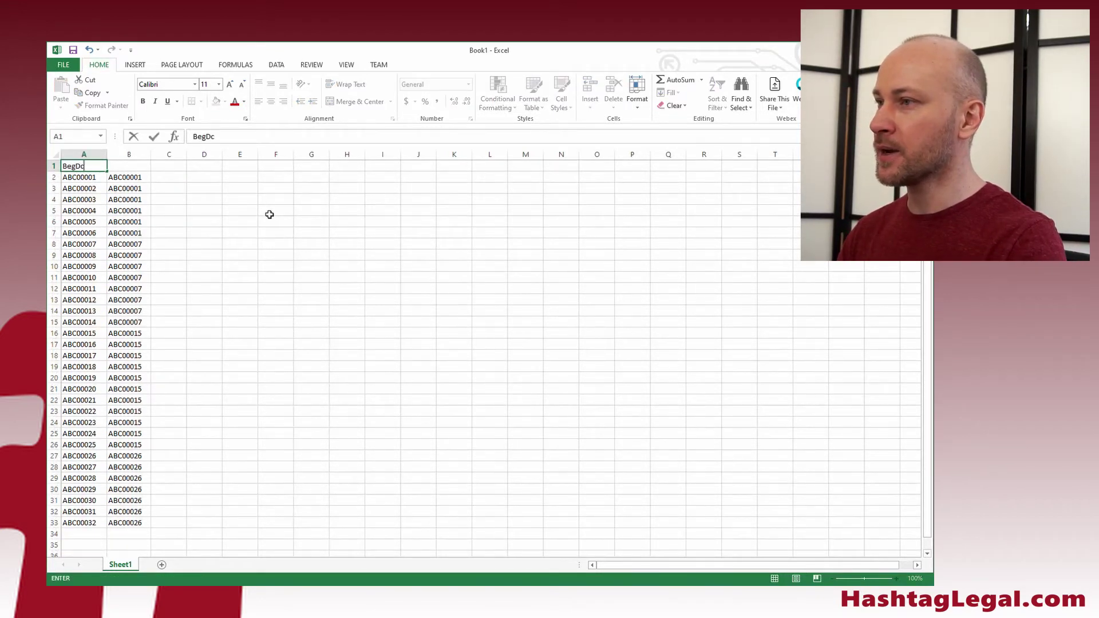
{"action": "type", "text": "oc"}
{"action": "key", "text": "Tab"}
{"action": "type", "text": "GroupI"}
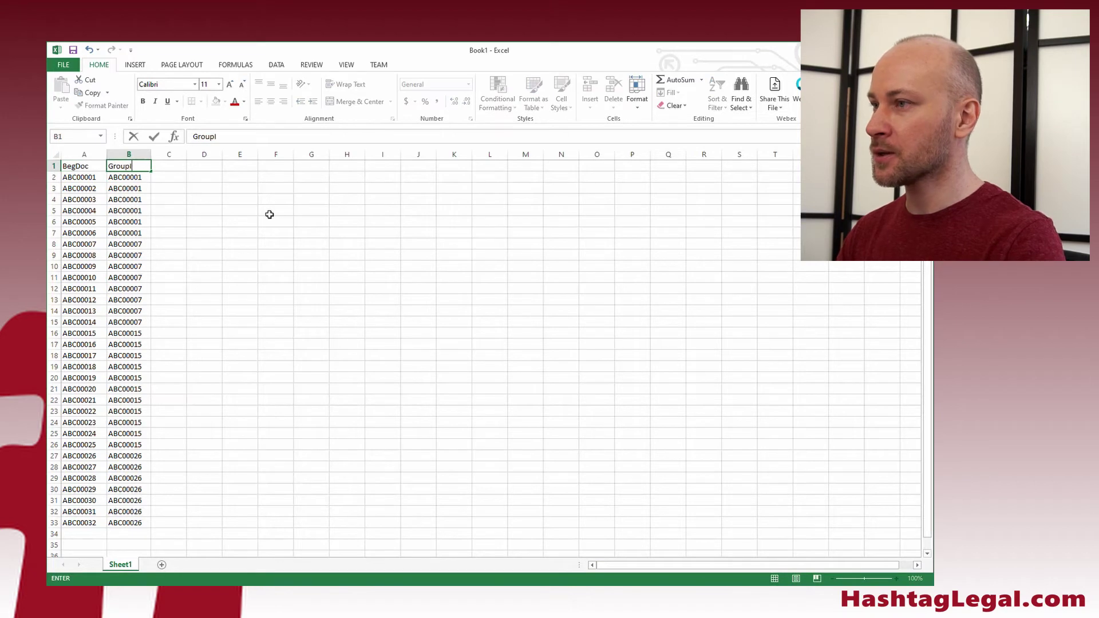
{"action": "key", "text": "Tab"}
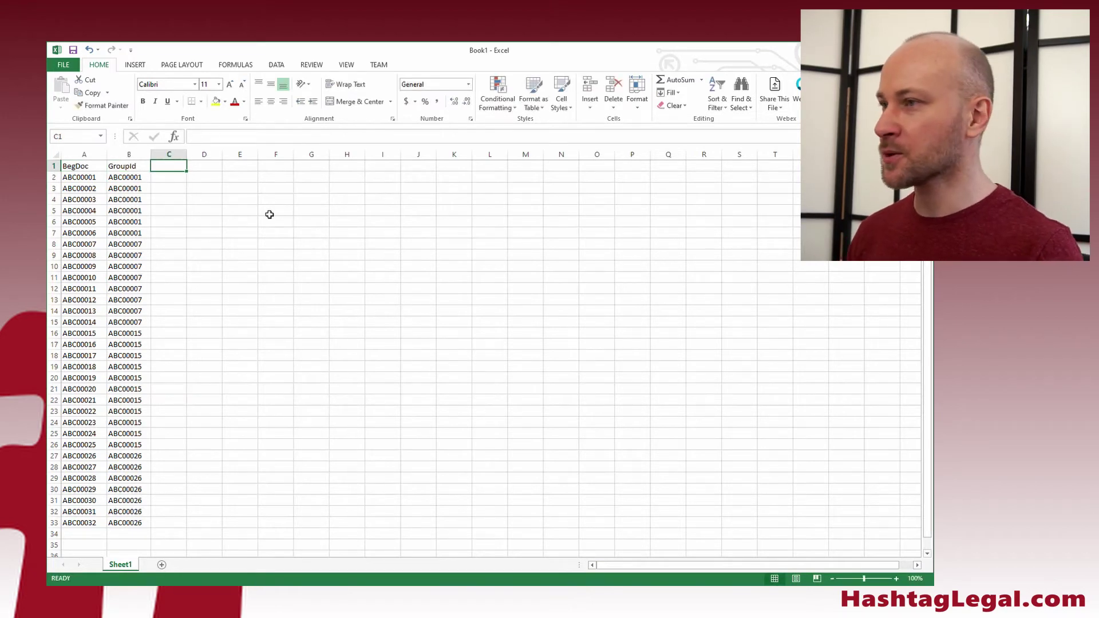
Enter =IF(B1=B2,"","Y") in C2 and fill it down to C33
{"action": "key", "text": "Down"}
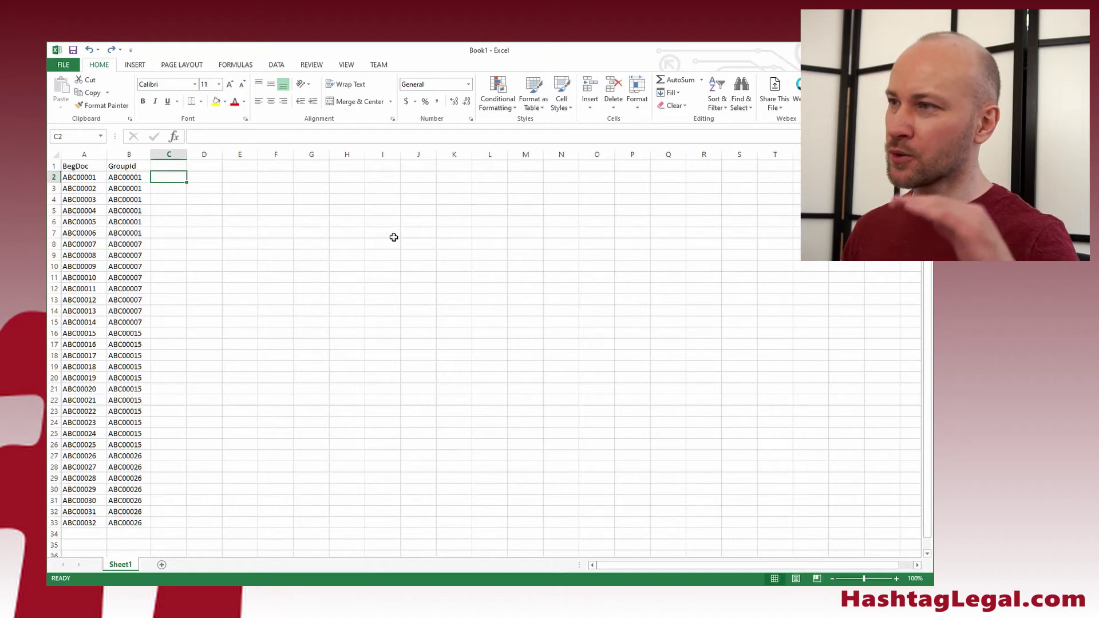
{"action": "type", "text": "="}
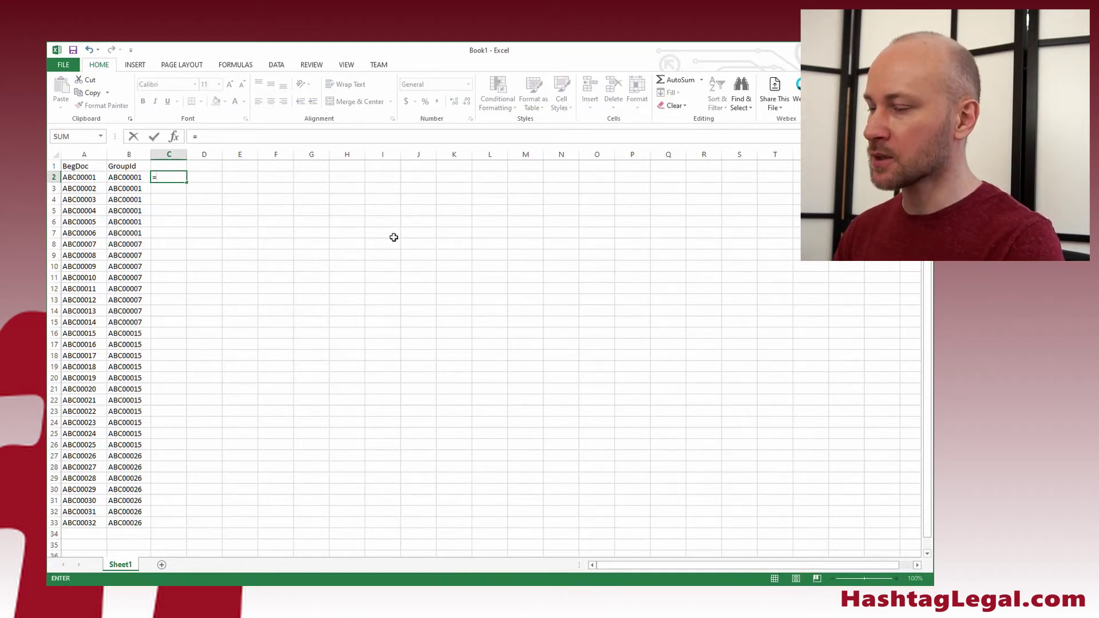
{"action": "type", "text": "if(b"}
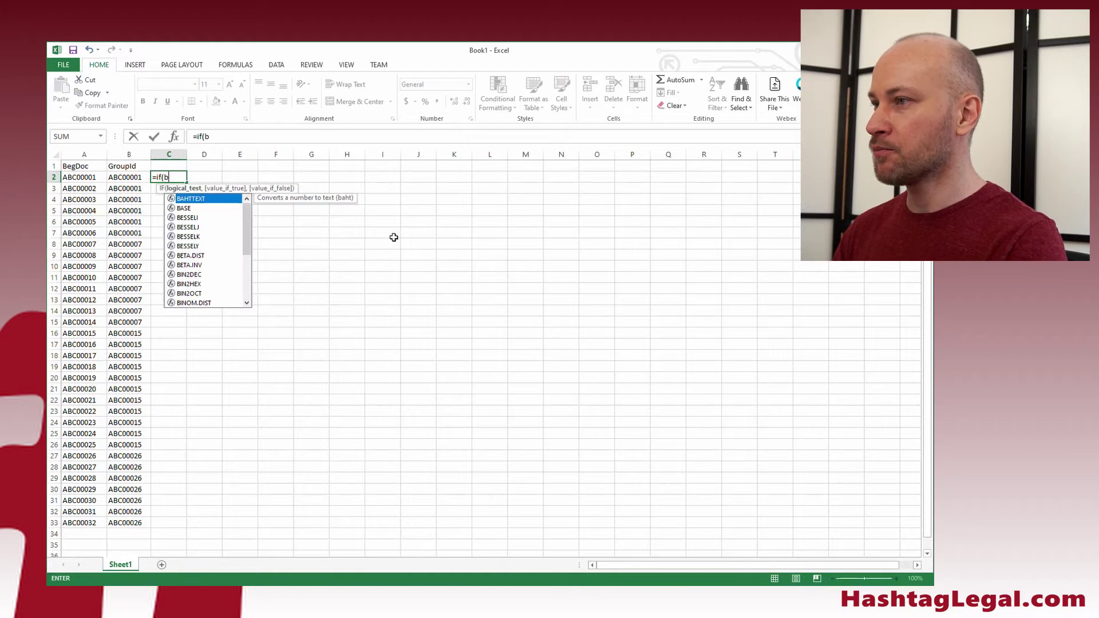
{"action": "type", "text": "1=b2,"}
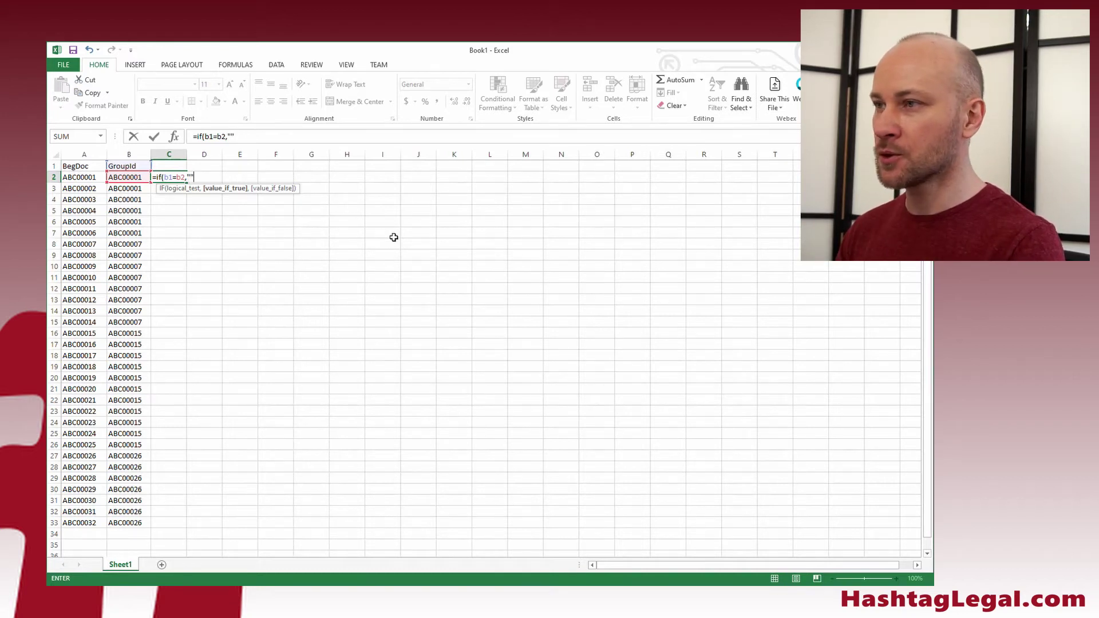
{"action": "type", "text": ",\""}
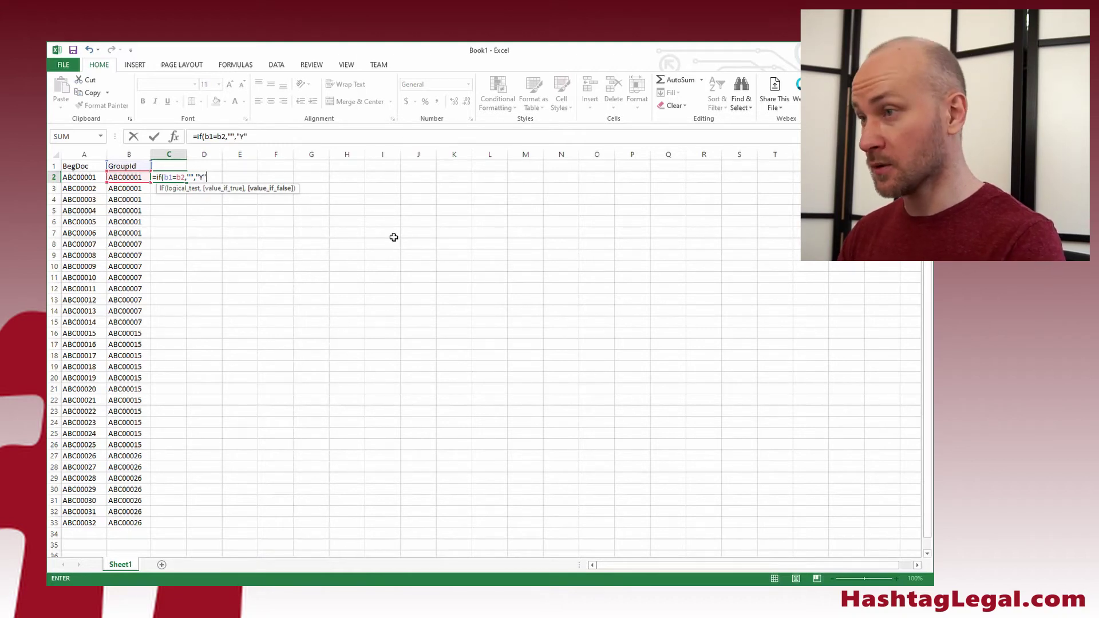
{"action": "type", "text": "Y\")"}
{"action": "key", "text": "Return"}
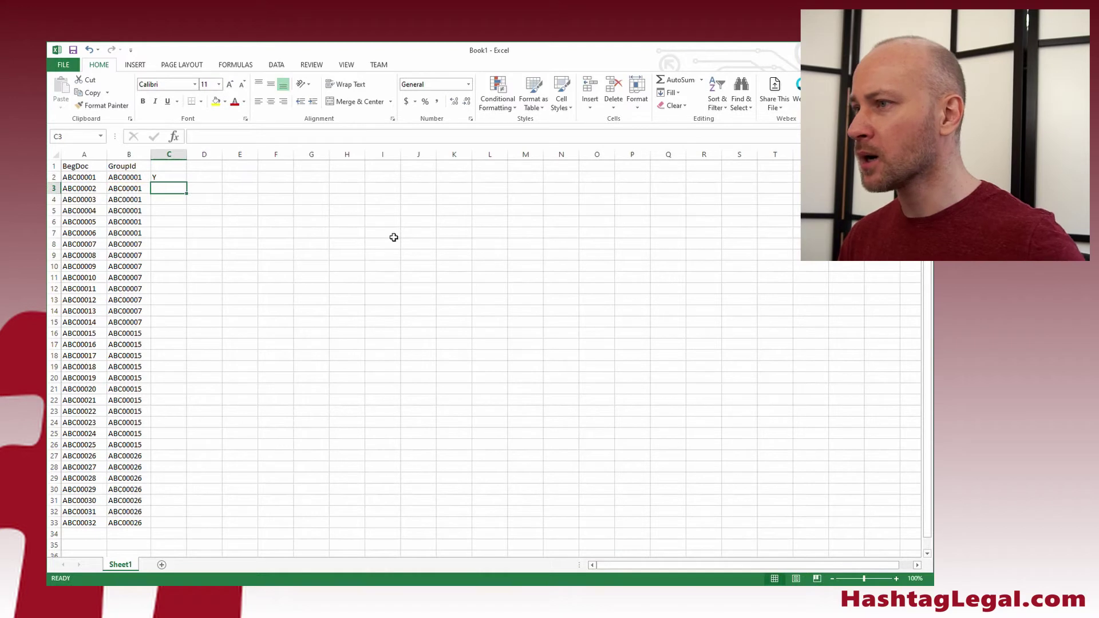
{"action": "left_click", "coordinate": [180, 177]}
{"action": "left_click_drag", "start_coordinate": [187, 183], "coordinate": [175, 527]}
{"action": "left_click", "coordinate": [170, 265]}
{"action": "left_click", "coordinate": [167, 180]}
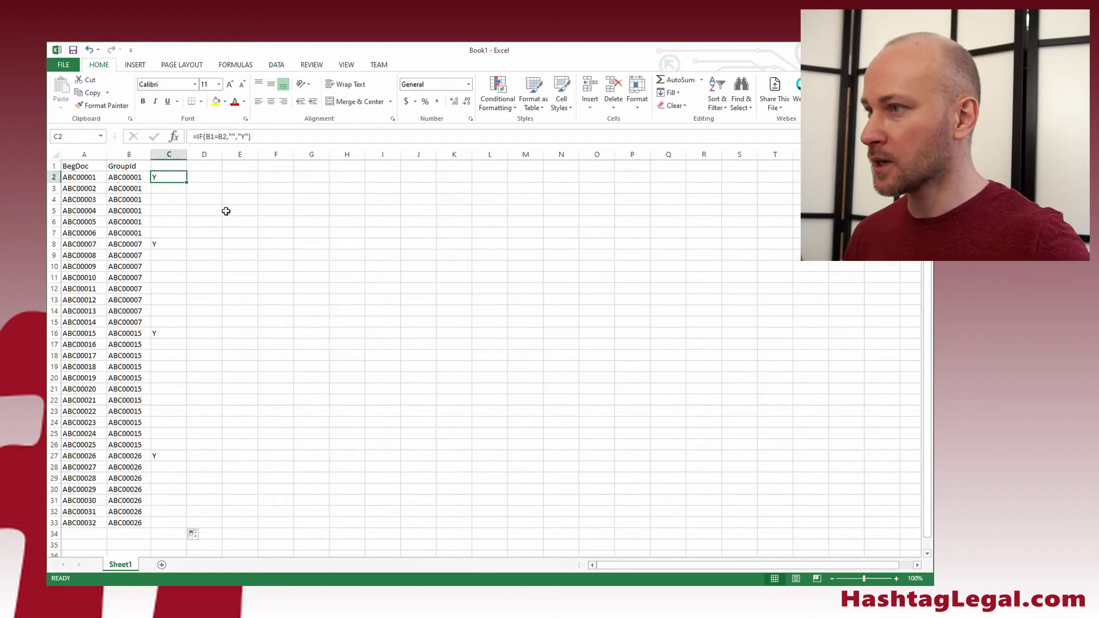
{"action": "left_click", "coordinate": [210, 179]}
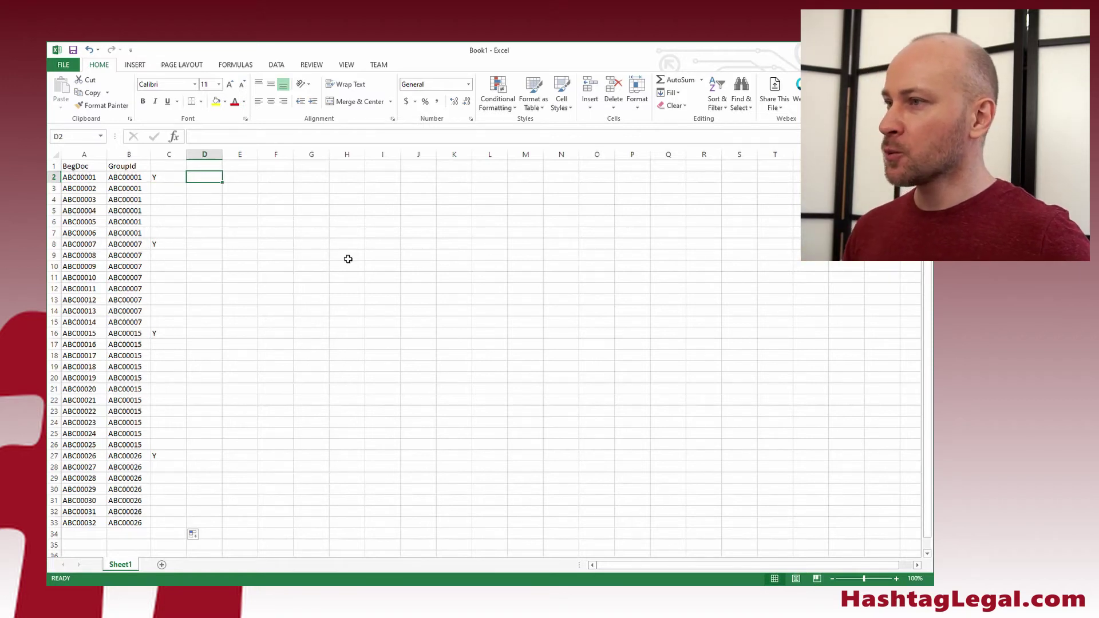
Add the header ParentId in D1
{"action": "left_click", "coordinate": [202, 165]}
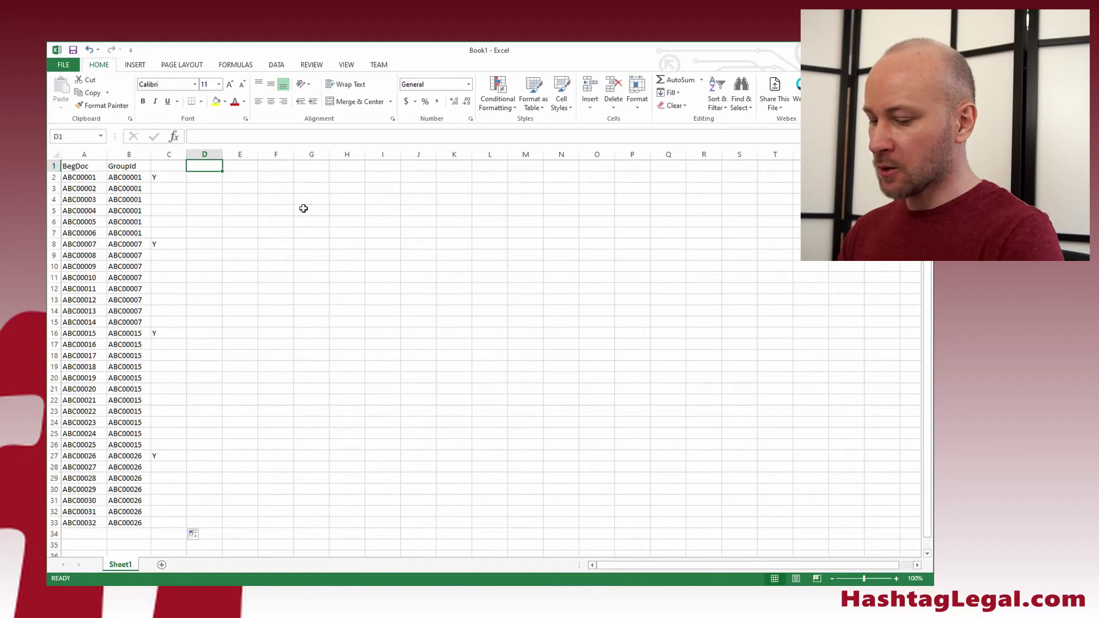
{"action": "type", "text": "ParentId"}
{"action": "key", "text": "Return"}
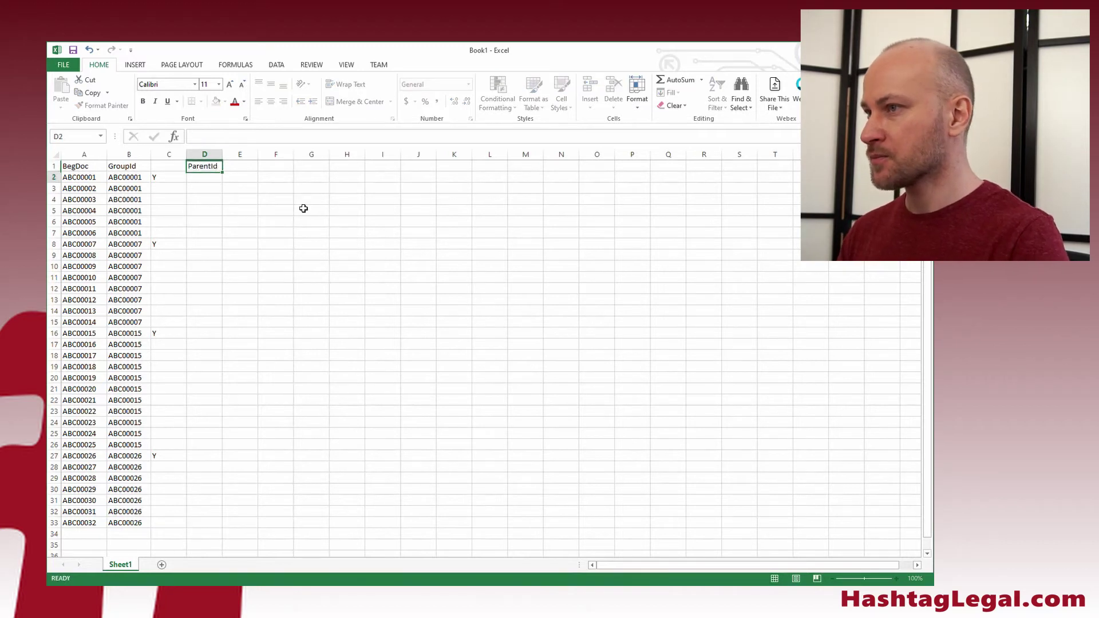
{"action": "key", "text": "Up"}
{"action": "key", "text": "Down"}
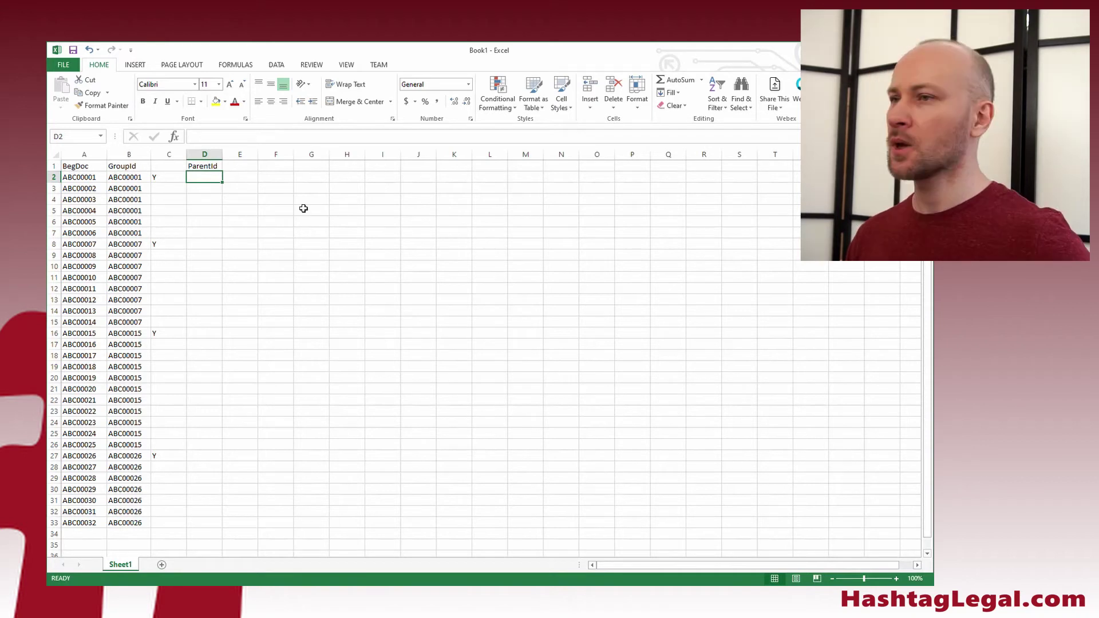
{"action": "left_click_drag", "start_coordinate": [127, 189], "coordinate": [136, 225]}
{"action": "left_click", "coordinate": [208, 200]}
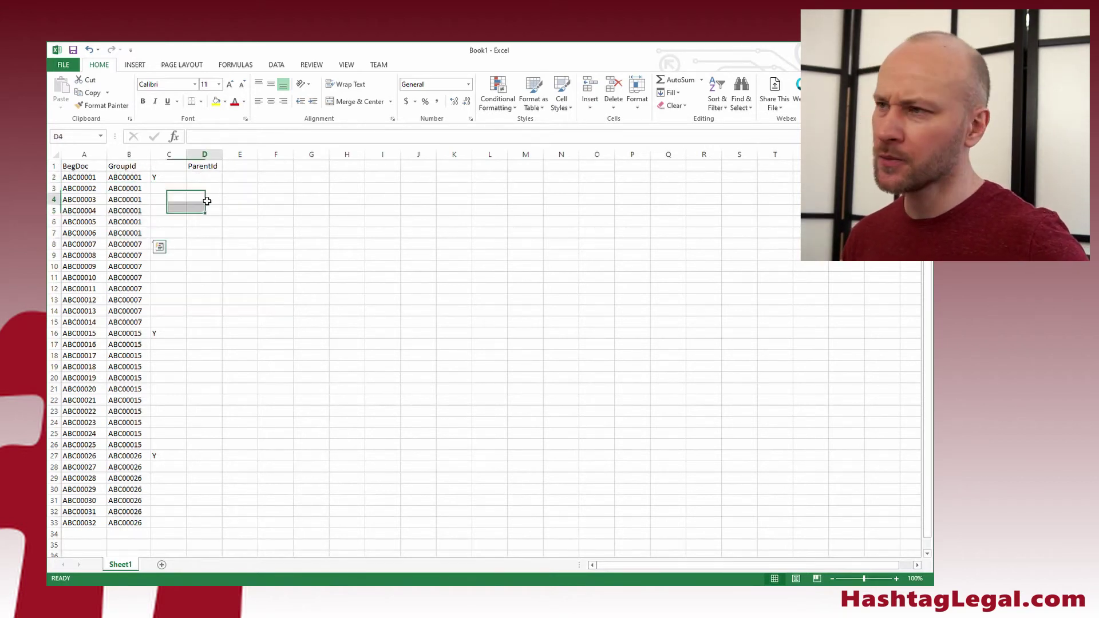
Enter =IF(C2="Y","",B2) in D2, fill it down to row 33, and widen column D
{"action": "left_click", "coordinate": [208, 183]}
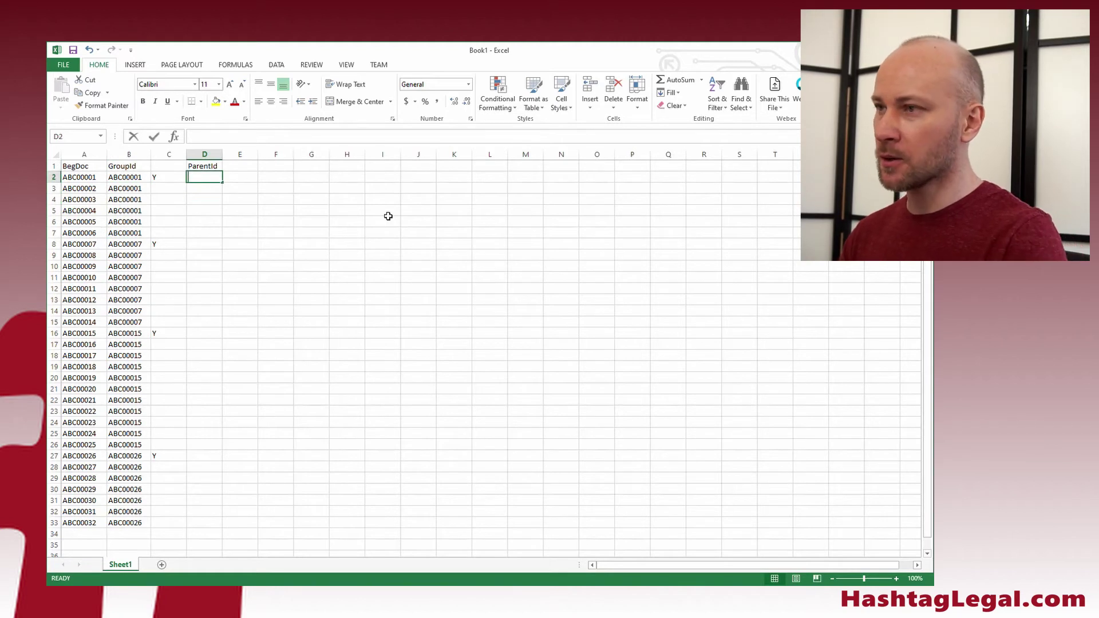
{"action": "type", "text": "=if(c2="}
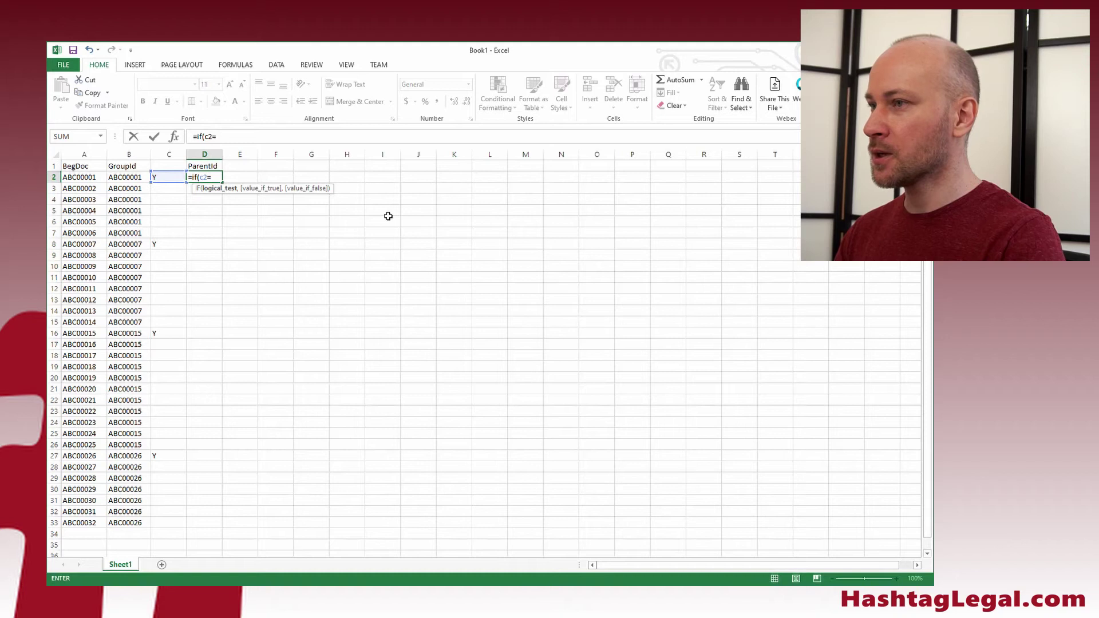
{"action": "type", "text": "\"Y\","}
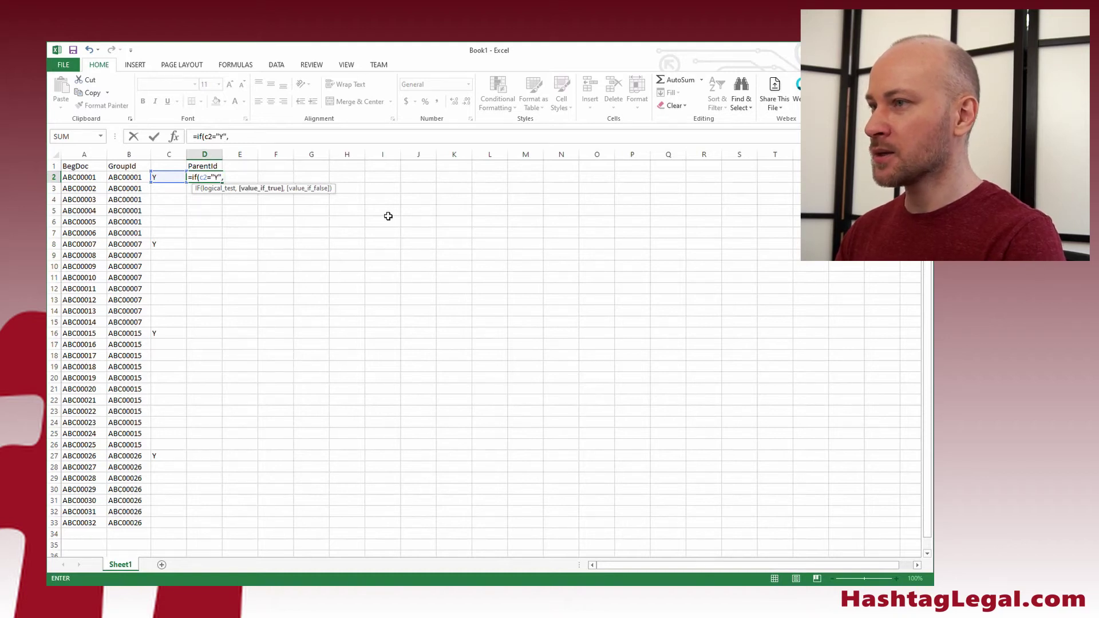
{"action": "type", "text": "\"\","}
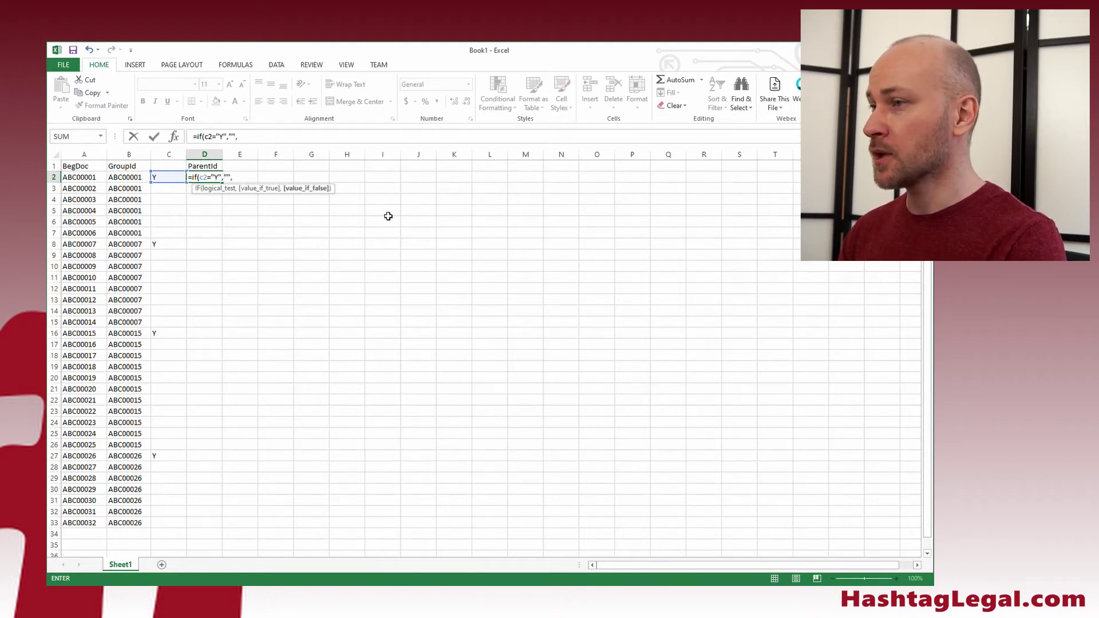
{"action": "type", "text": "b2)"}
{"action": "key", "text": "Return"}
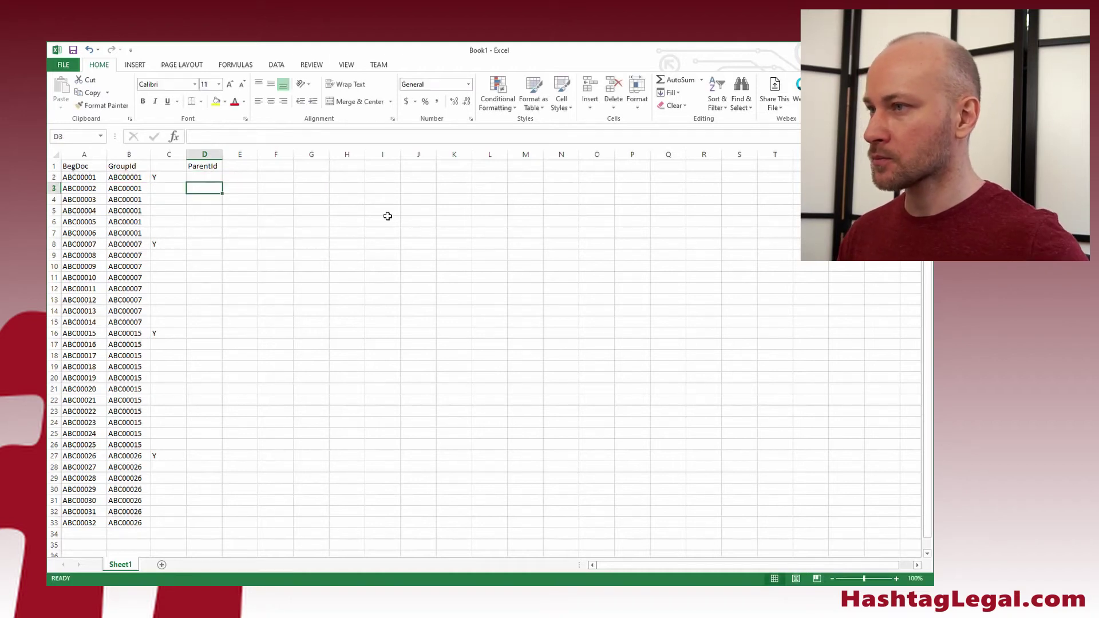
{"action": "left_click", "coordinate": [213, 176]}
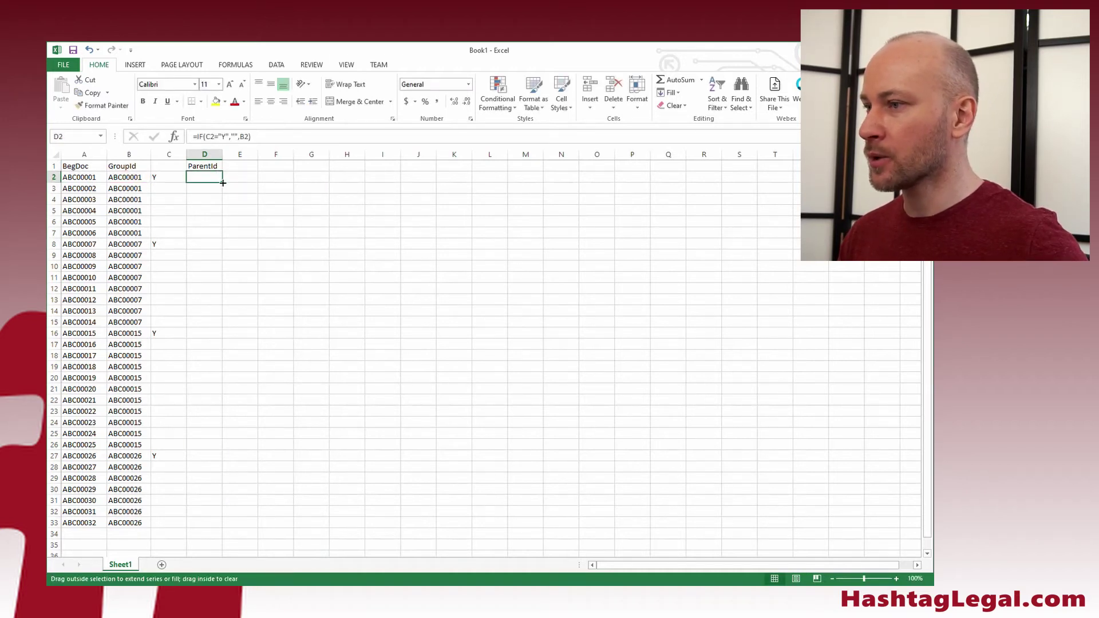
{"action": "double_click", "coordinate": [222, 182]}
{"action": "left_click", "coordinate": [265, 243]}
{"action": "left_click_drag", "start_coordinate": [227, 155], "coordinate": [236, 155]}
{"action": "left_click", "coordinate": [209, 223]}
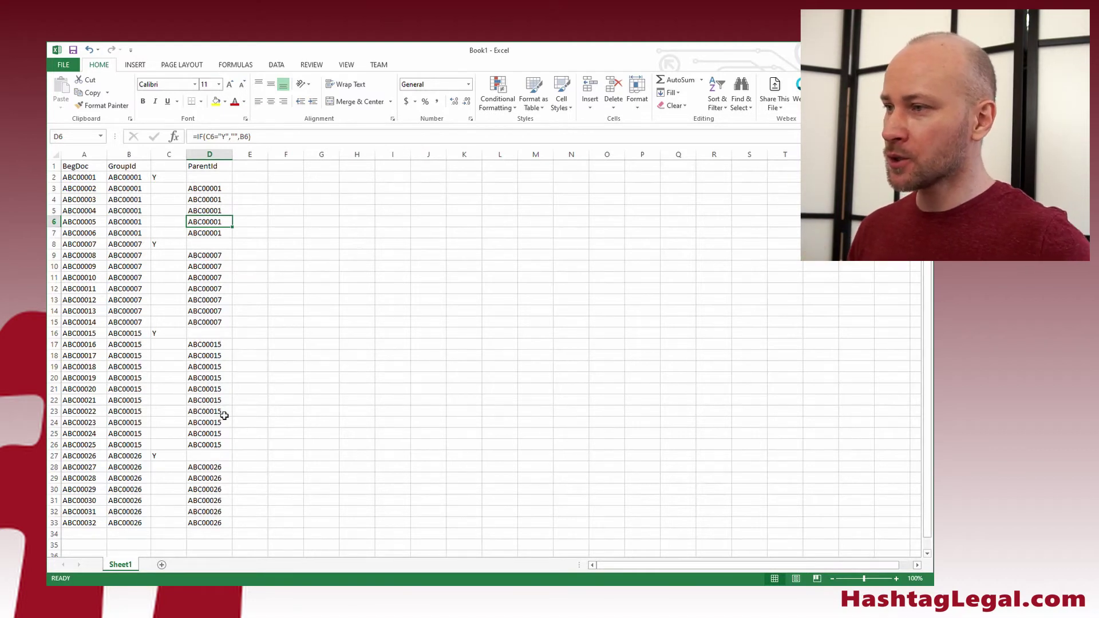
{"action": "left_click_drag", "start_coordinate": [87, 190], "coordinate": [81, 232]}
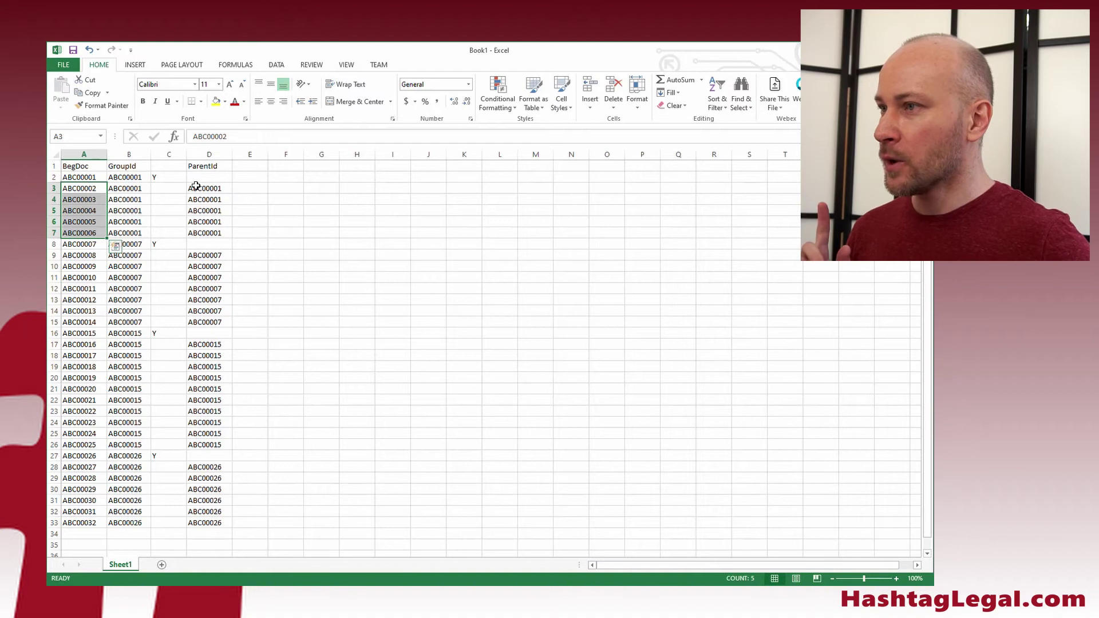
{"action": "left_click", "coordinate": [197, 179]}
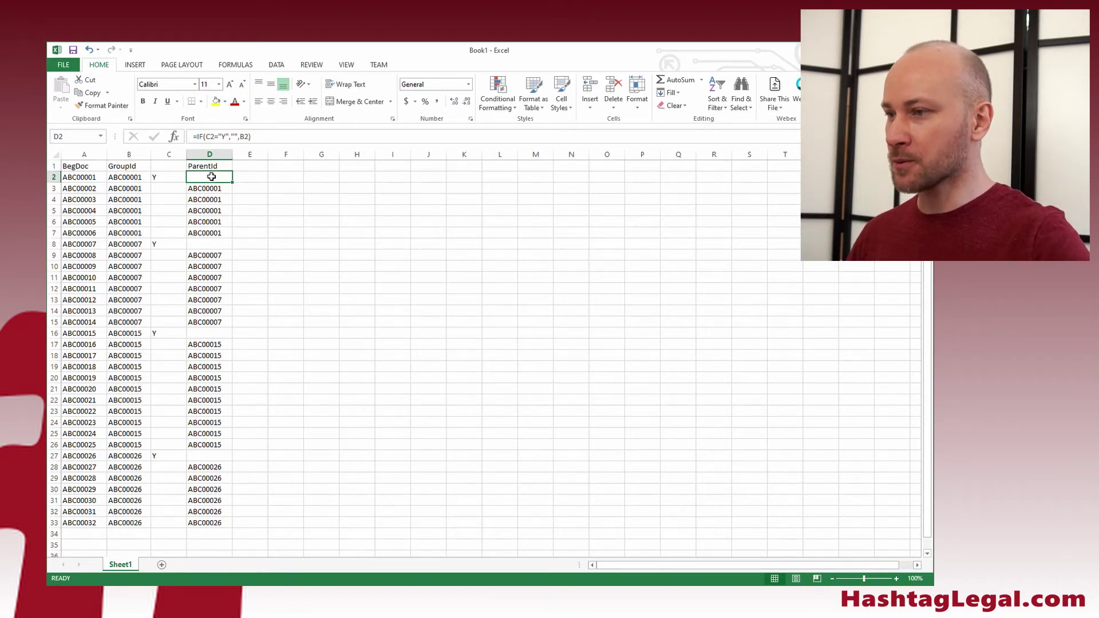
{"action": "left_click", "coordinate": [246, 525]}
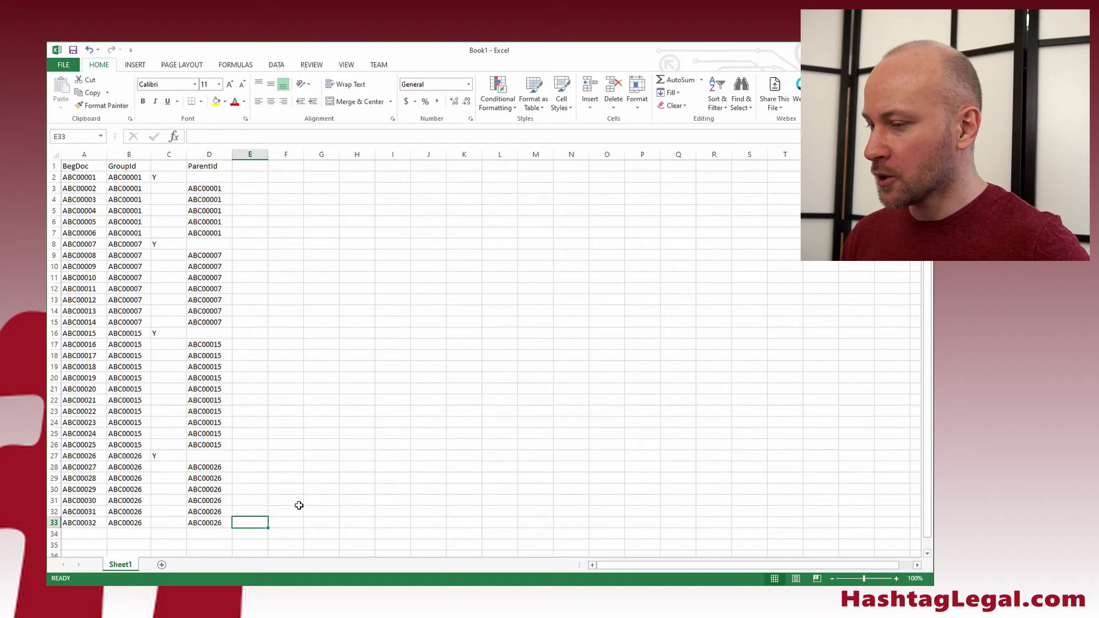
{"action": "left_click", "coordinate": [214, 510]}
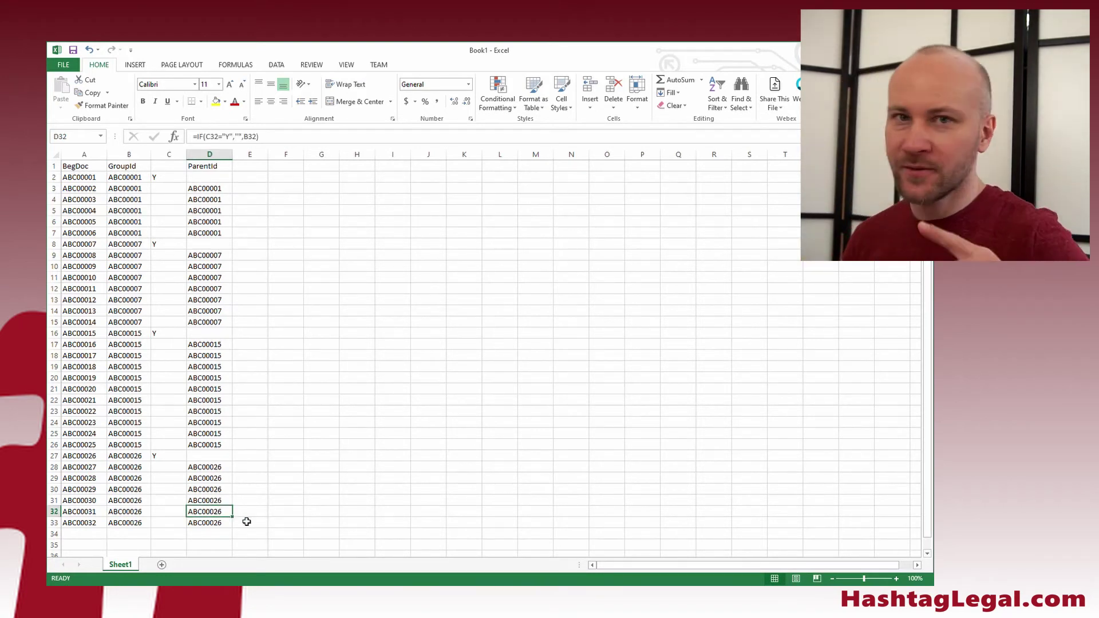
{"action": "left_click", "coordinate": [246, 525]}
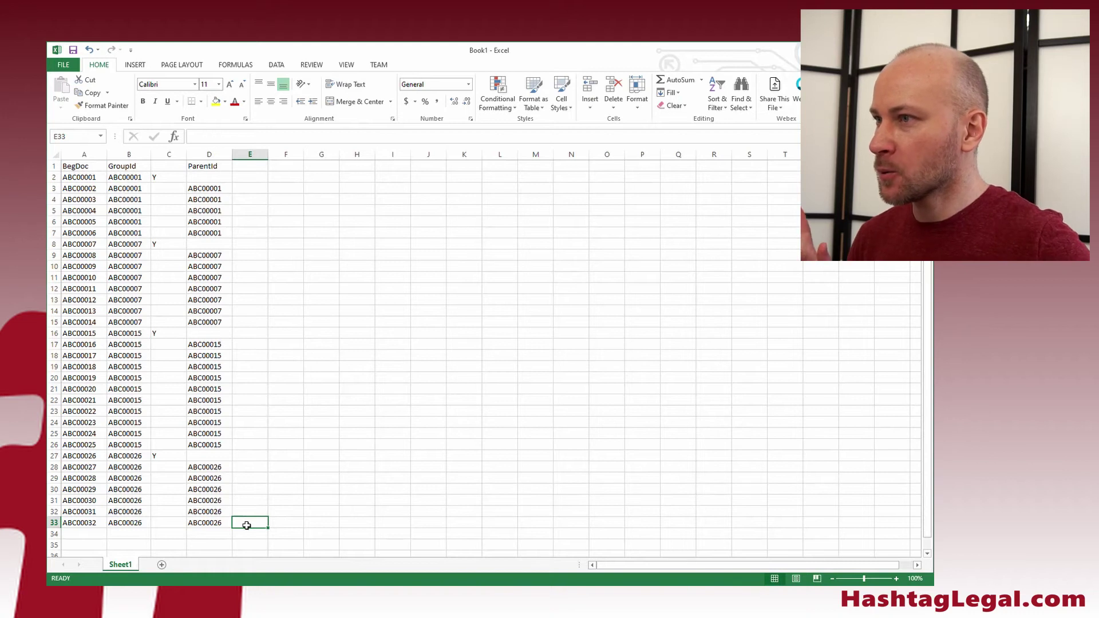
{"action": "left_click", "coordinate": [213, 177]}
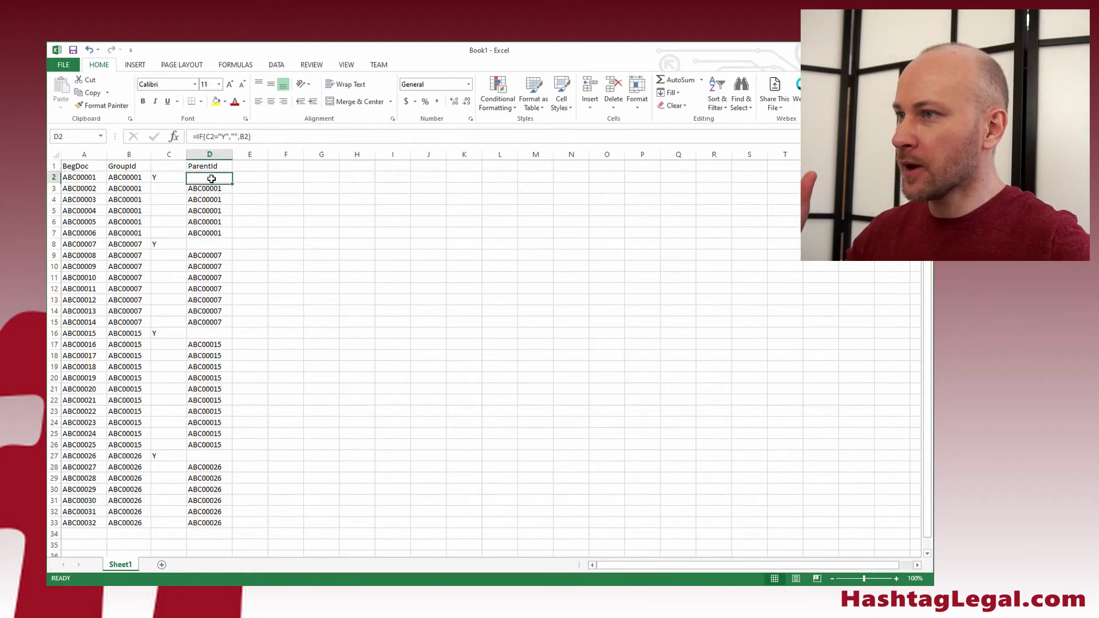
{"action": "left_click", "coordinate": [206, 189]}
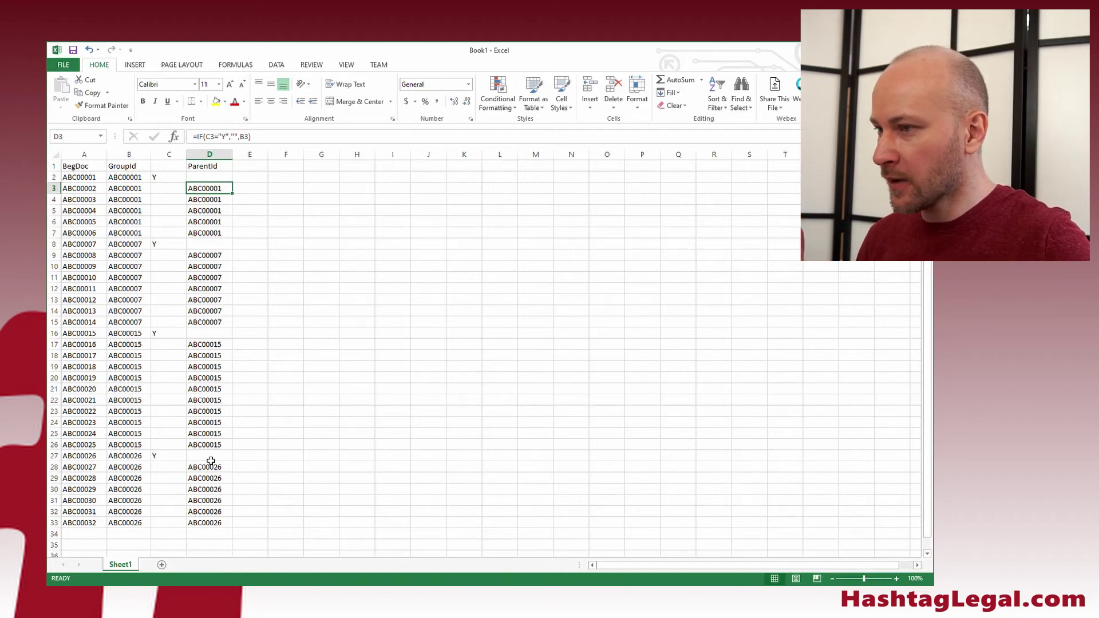
{"action": "left_click", "coordinate": [242, 525]}
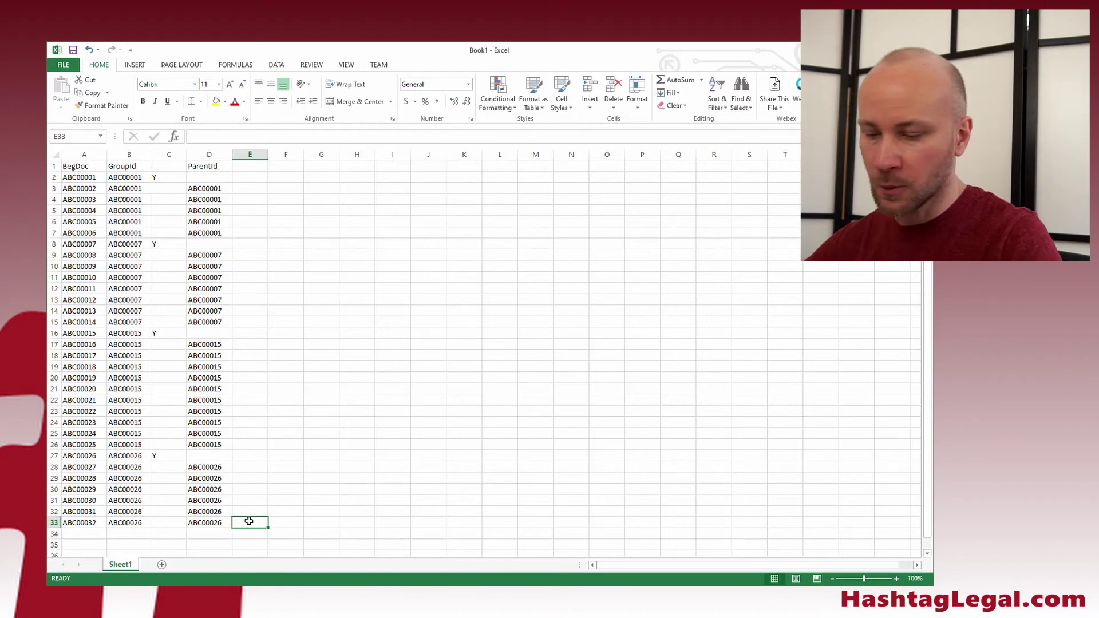
Enter =IF(C33="Y","",A33&","&E34) in E33, adding the missing & to fix the error
{"action": "type", "text": "="}
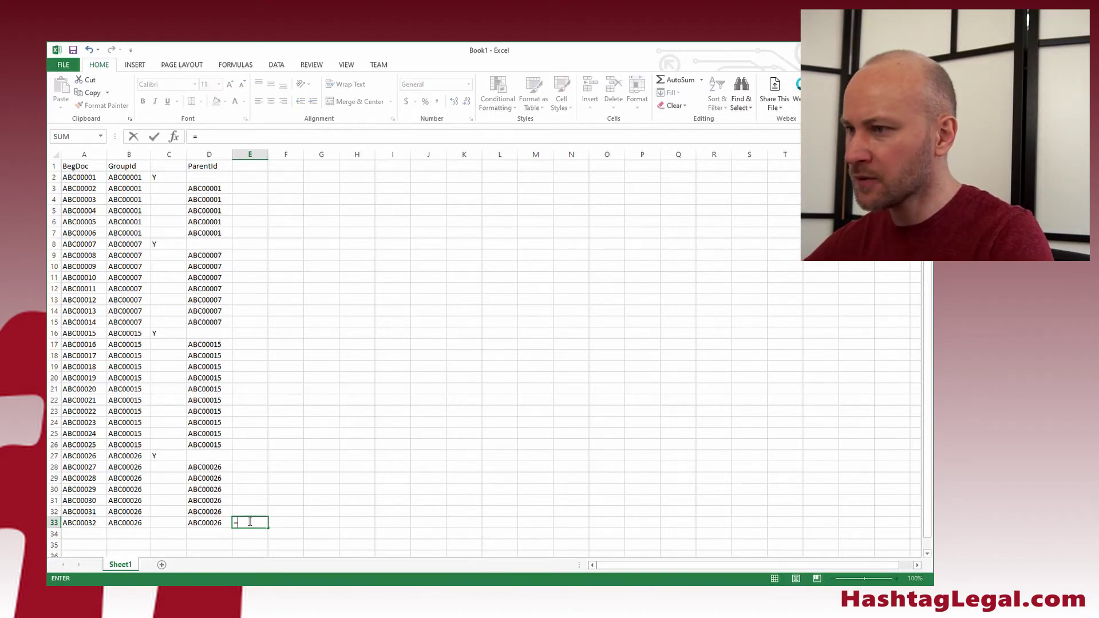
{"action": "type", "text": "if"}
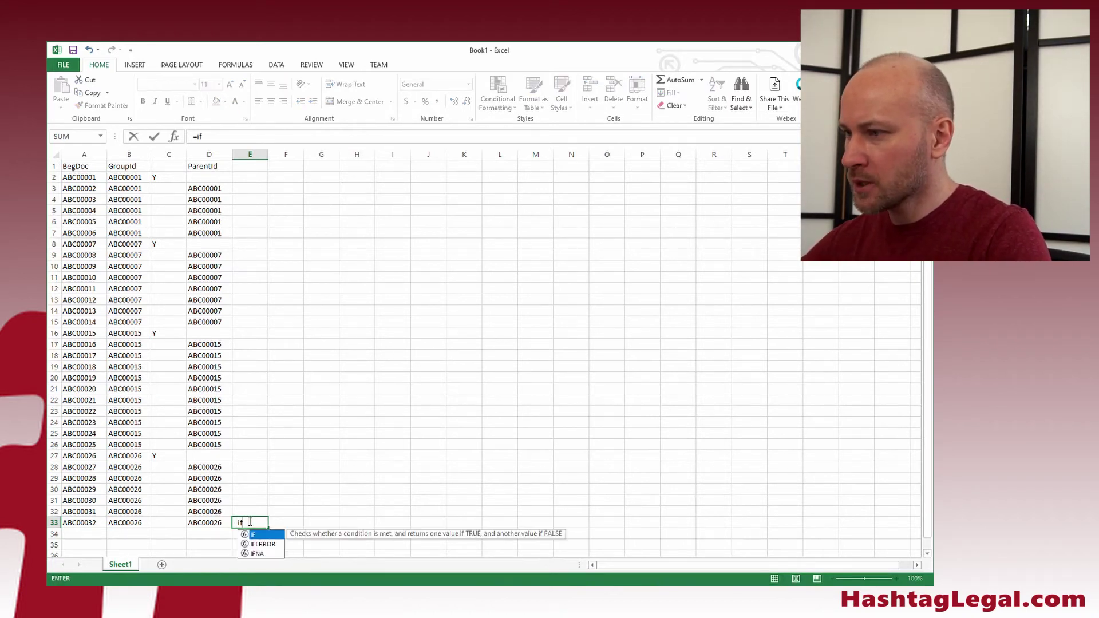
{"action": "type", "text": "(c"}
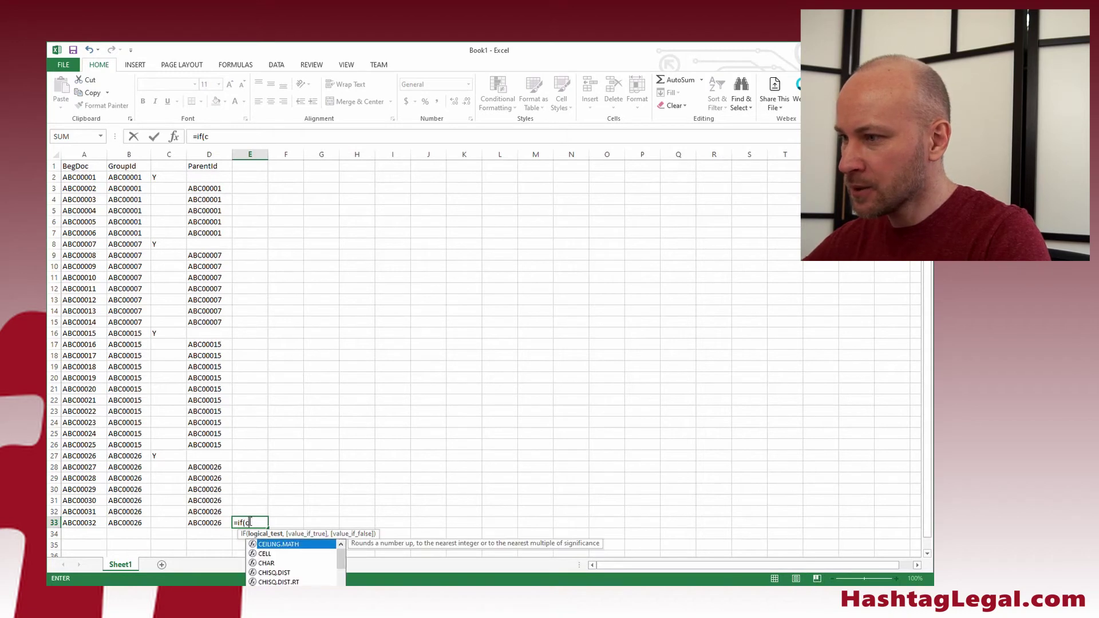
{"action": "type", "text": "33"}
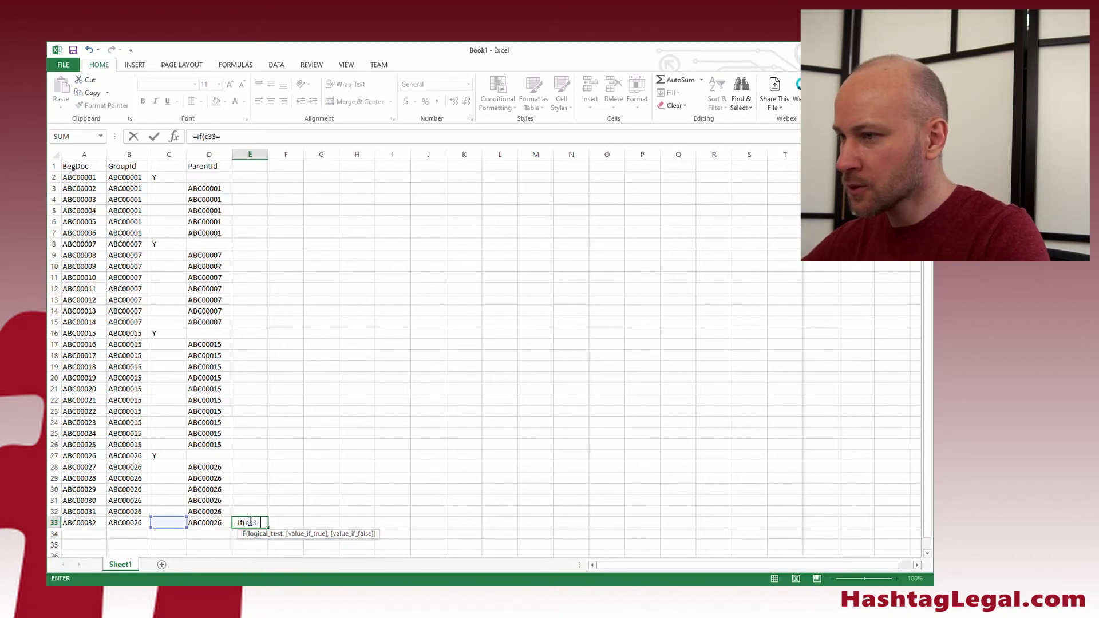
{"action": "type", "text": "=\"Y\""}
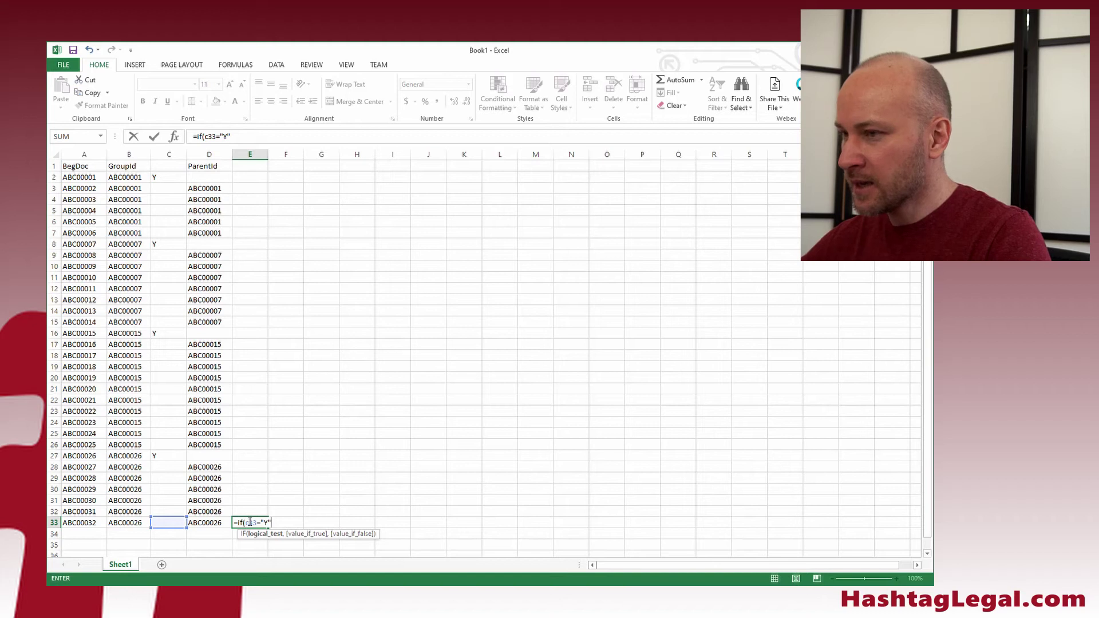
{"action": "type", "text": ","}
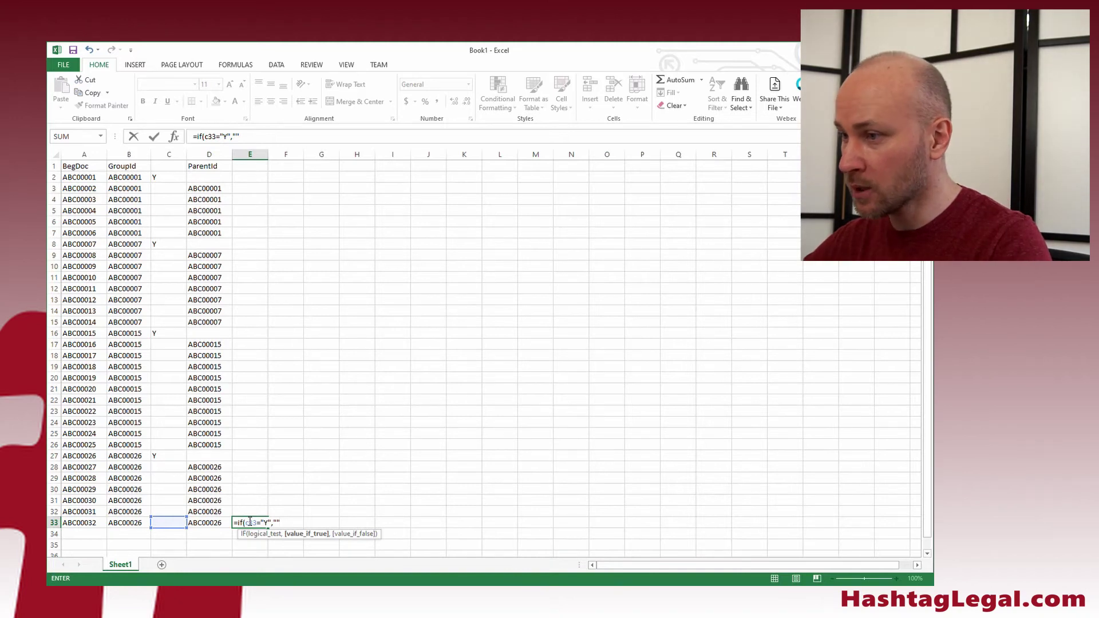
{"action": "type", "text": ","}
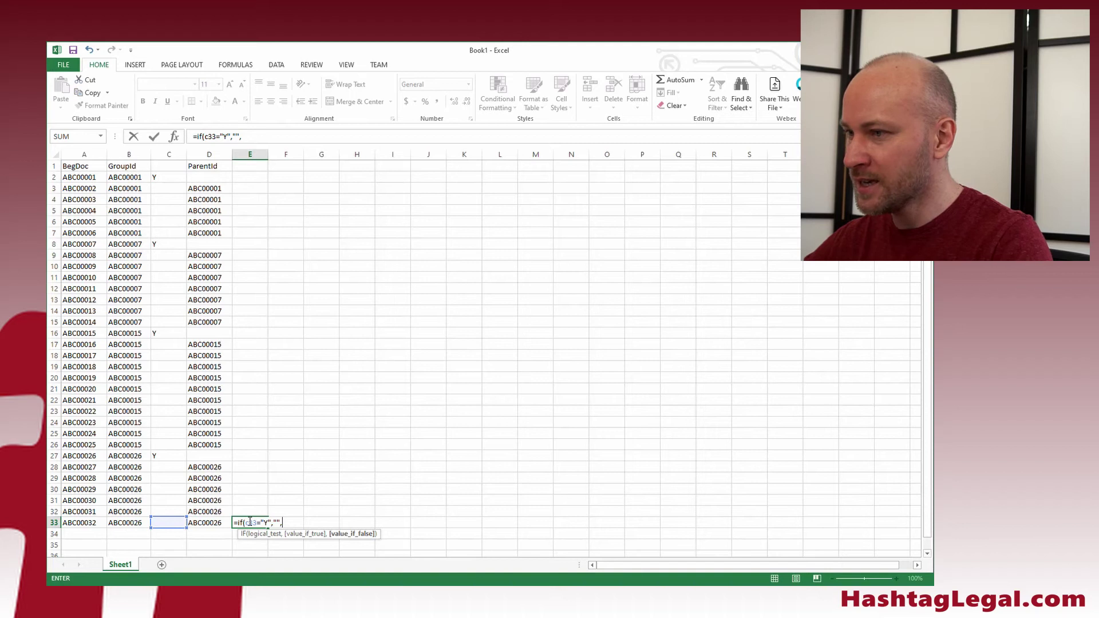
{"action": "type", "text": "A33&\","}
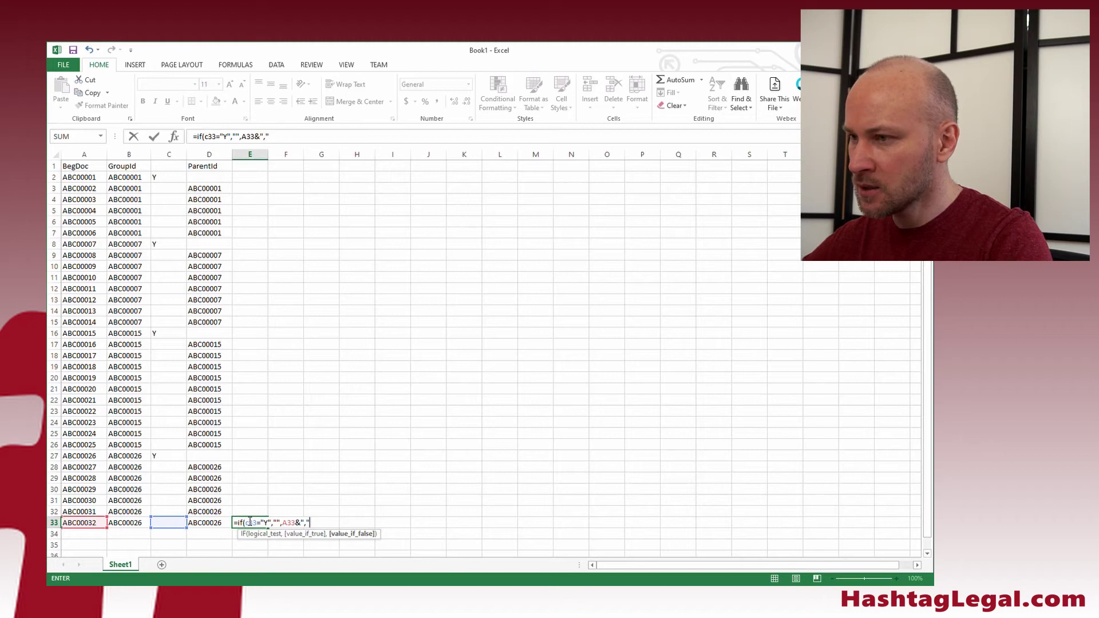
{"action": "type", "text": "e34"}
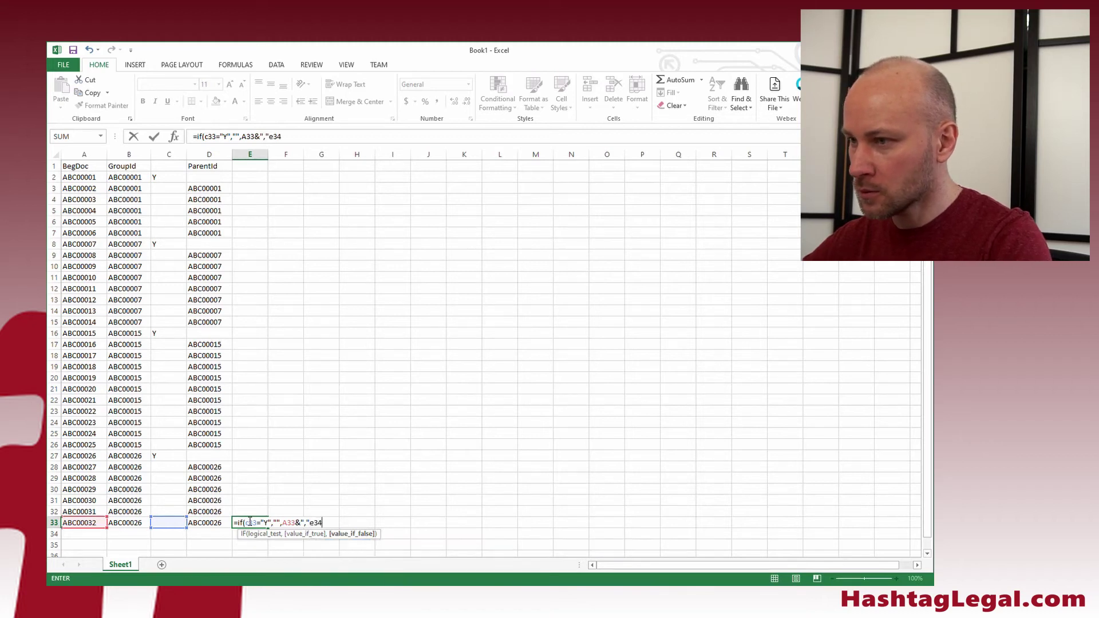
{"action": "type", "text": ")"}
{"action": "key", "text": "Return"}
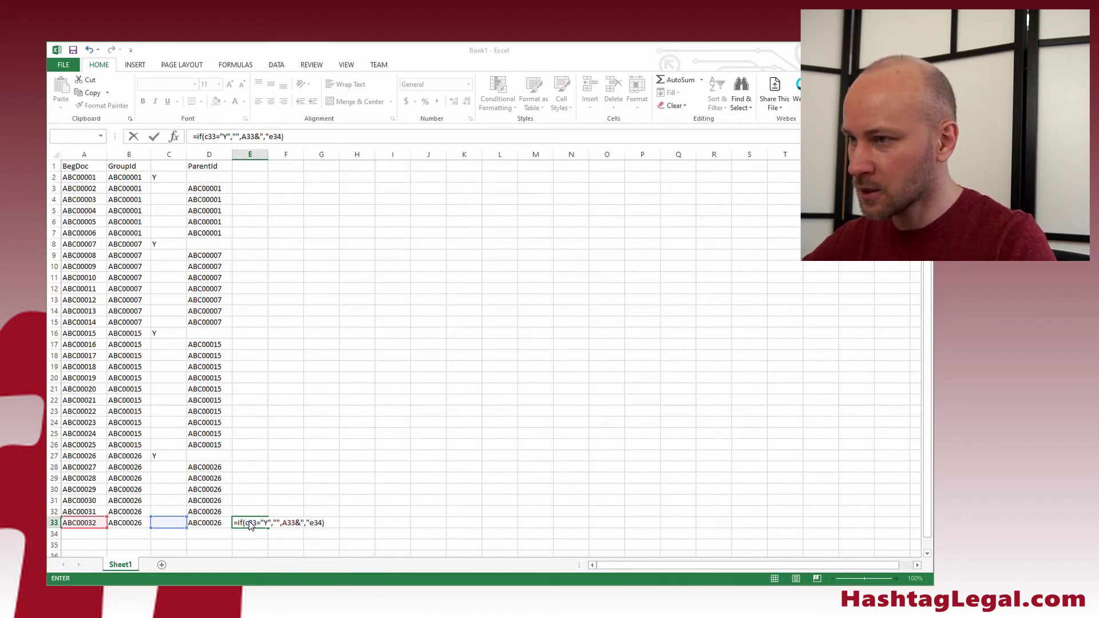
{"action": "key", "text": "Return"}
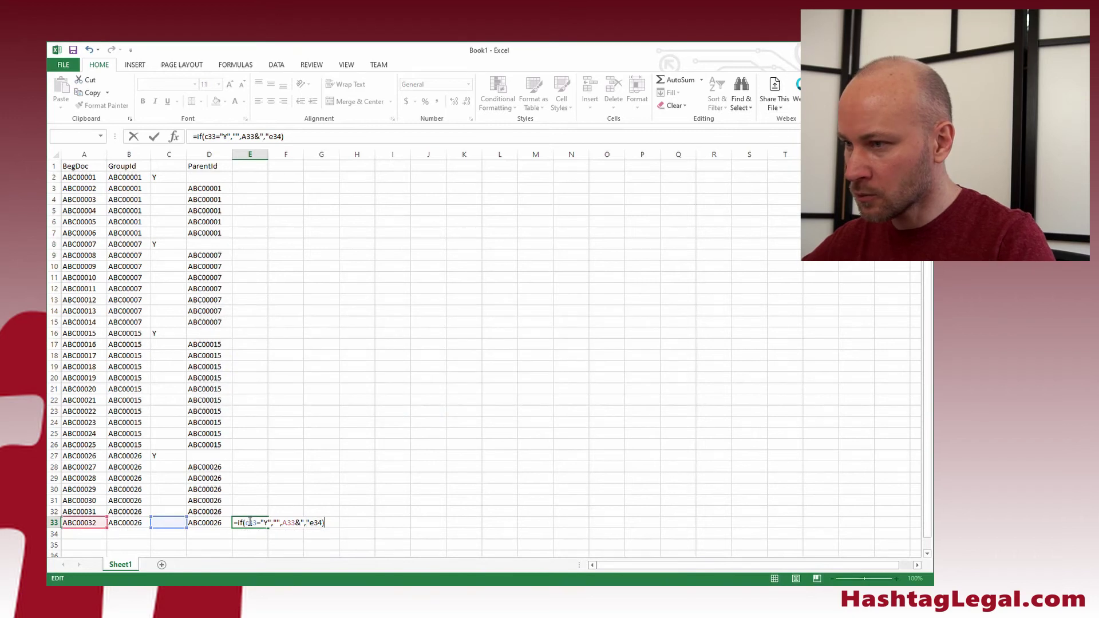
{"action": "type", "text": "&"}
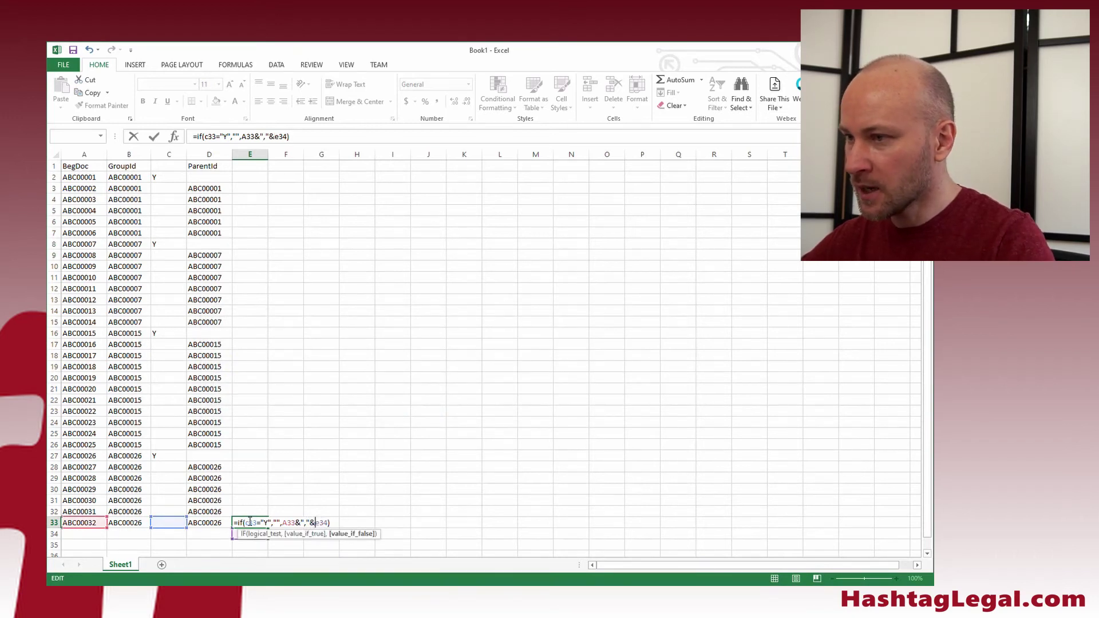
{"action": "key", "text": "Return"}
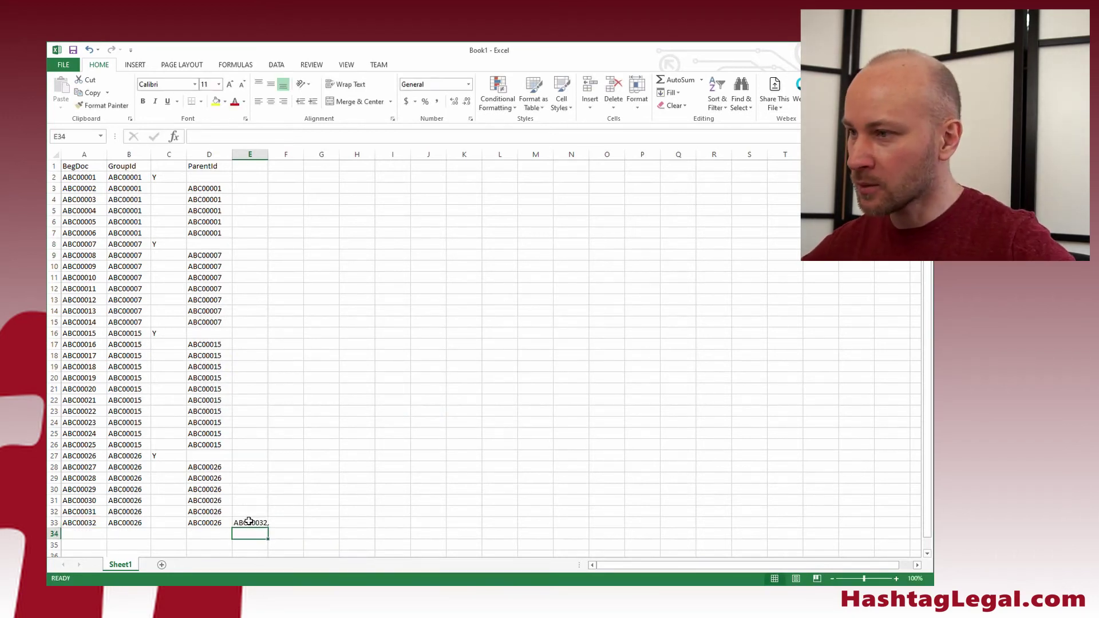
{"action": "left_click", "coordinate": [249, 521]}
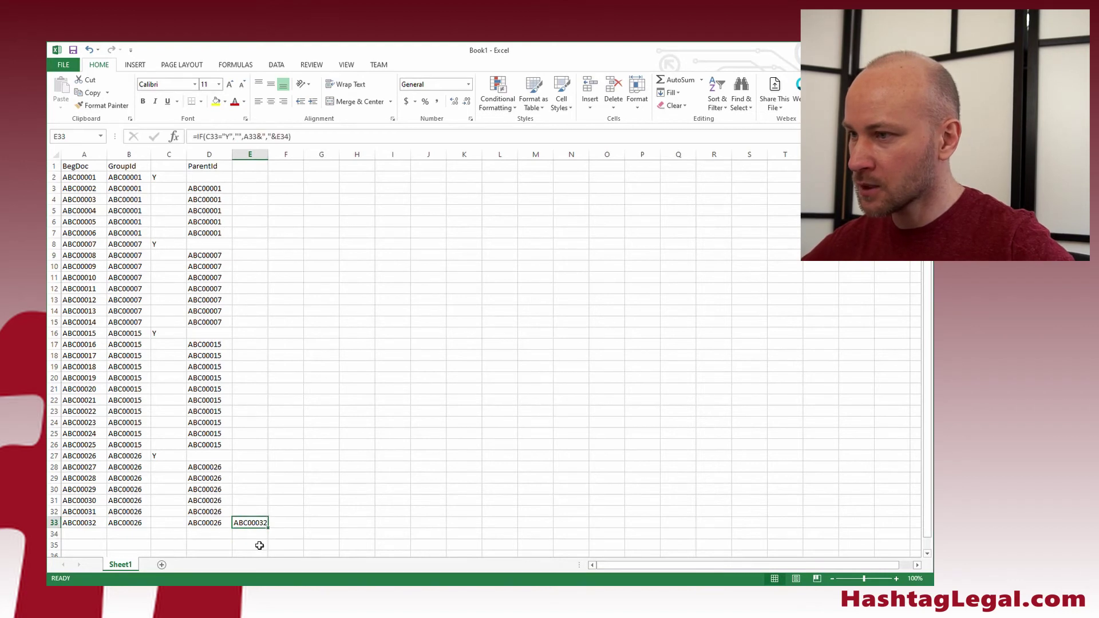
Copy the E33 formula into E2:E32 and widen column E to show full ID lists
{"action": "key", "text": "ctrl+c"}
{"action": "left_click", "coordinate": [254, 513]}
{"action": "left_click_drag", "start_coordinate": [255, 513], "coordinate": [248, 180]}
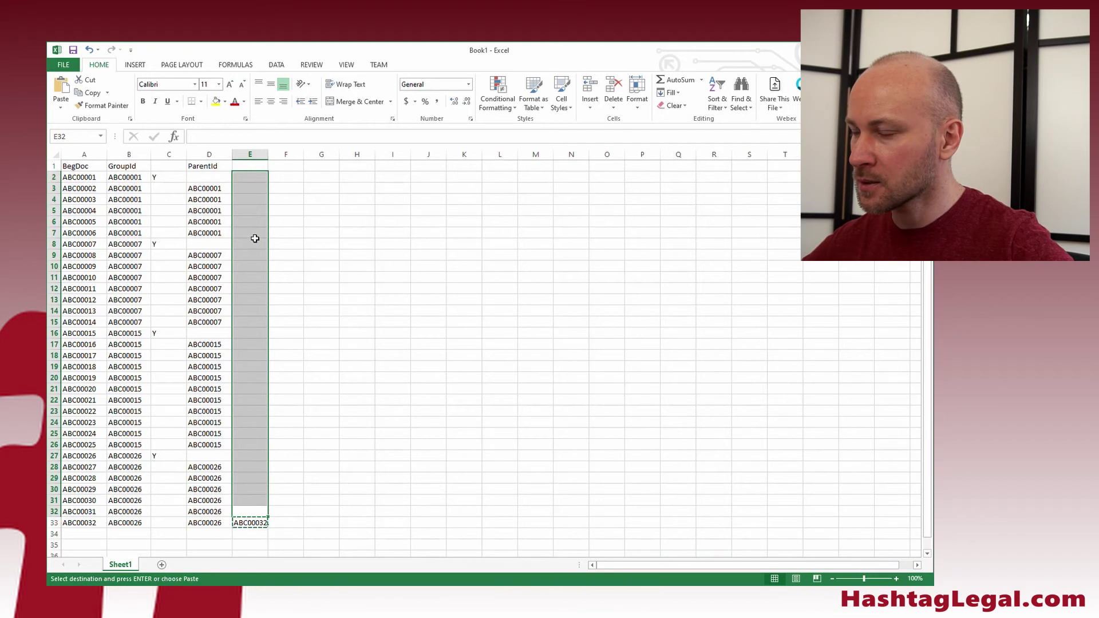
{"action": "key", "text": "ctrl+v"}
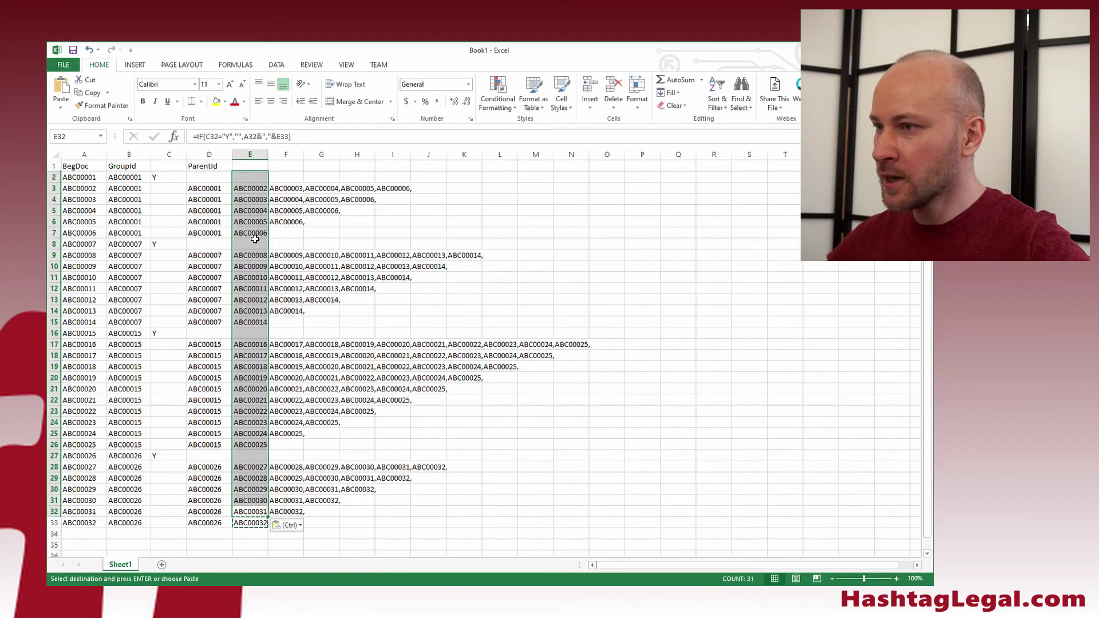
{"action": "left_click", "coordinate": [255, 244]}
{"action": "key", "text": "Escape"}
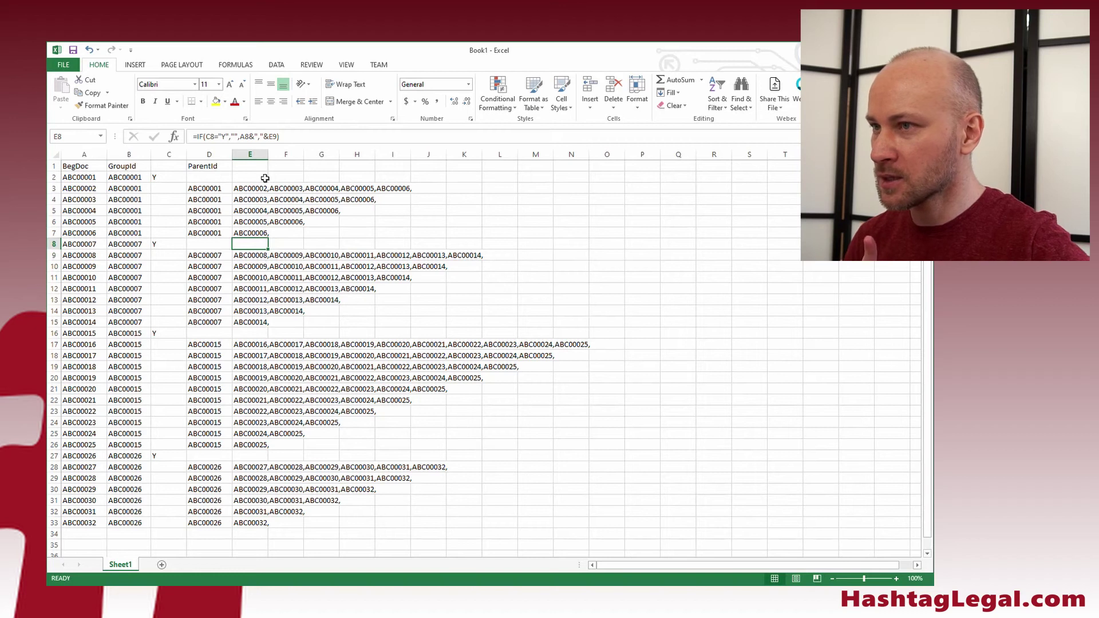
{"action": "left_click_drag", "start_coordinate": [266, 156], "coordinate": [608, 163]}
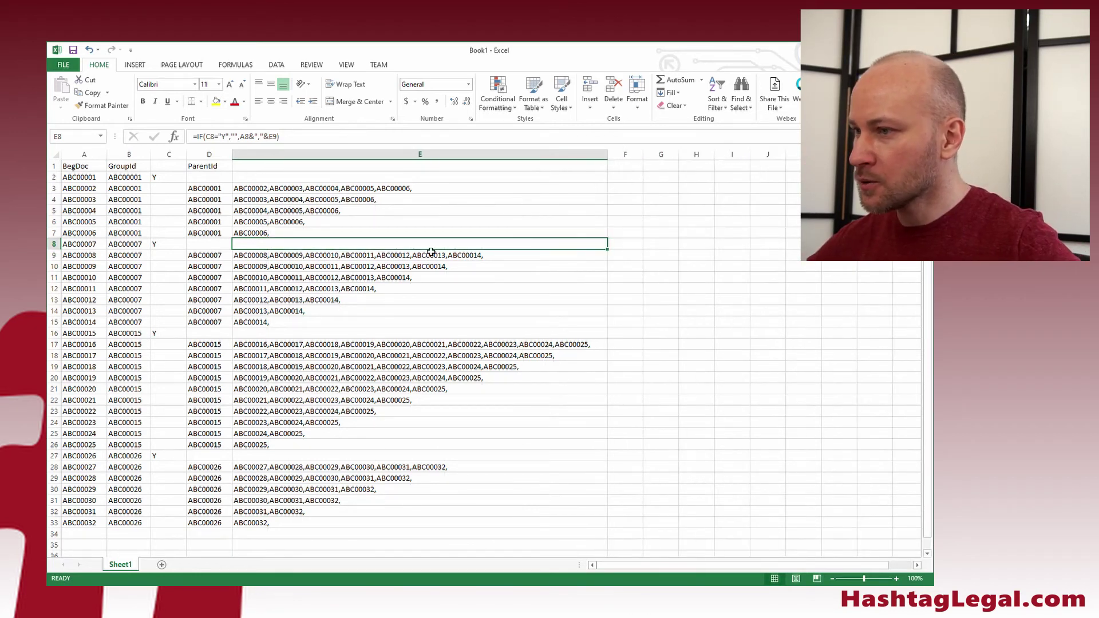
Review the chained child-ID results in column E from E17 to E33
{"action": "left_click", "coordinate": [257, 525]}
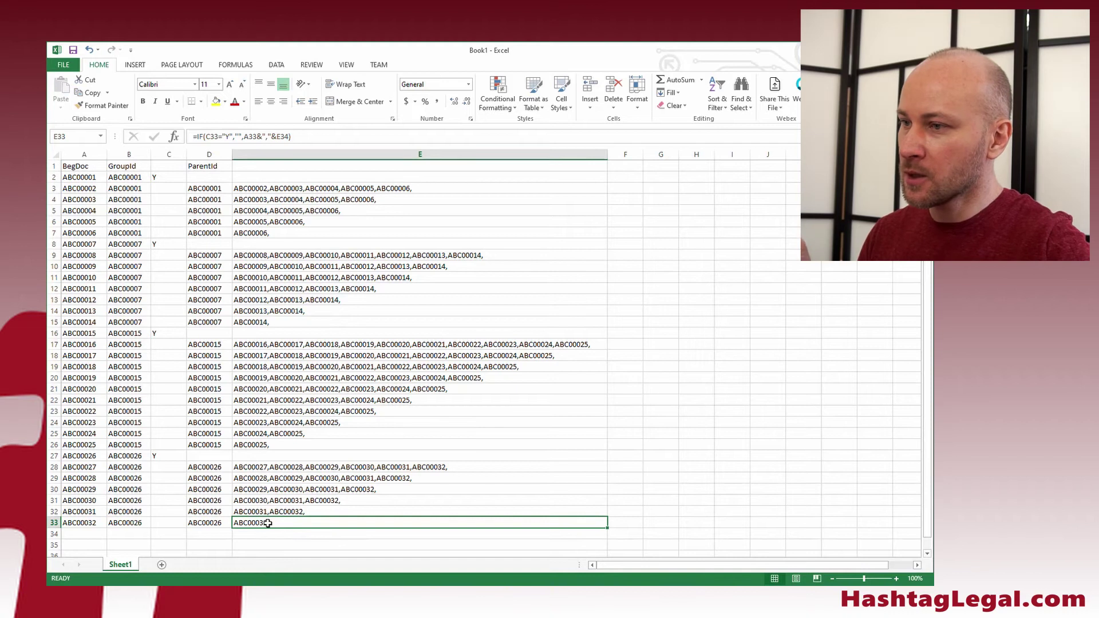
{"action": "left_click", "coordinate": [267, 502]}
{"action": "left_click", "coordinate": [265, 490]}
{"action": "left_click", "coordinate": [265, 480]}
{"action": "left_click", "coordinate": [267, 467]}
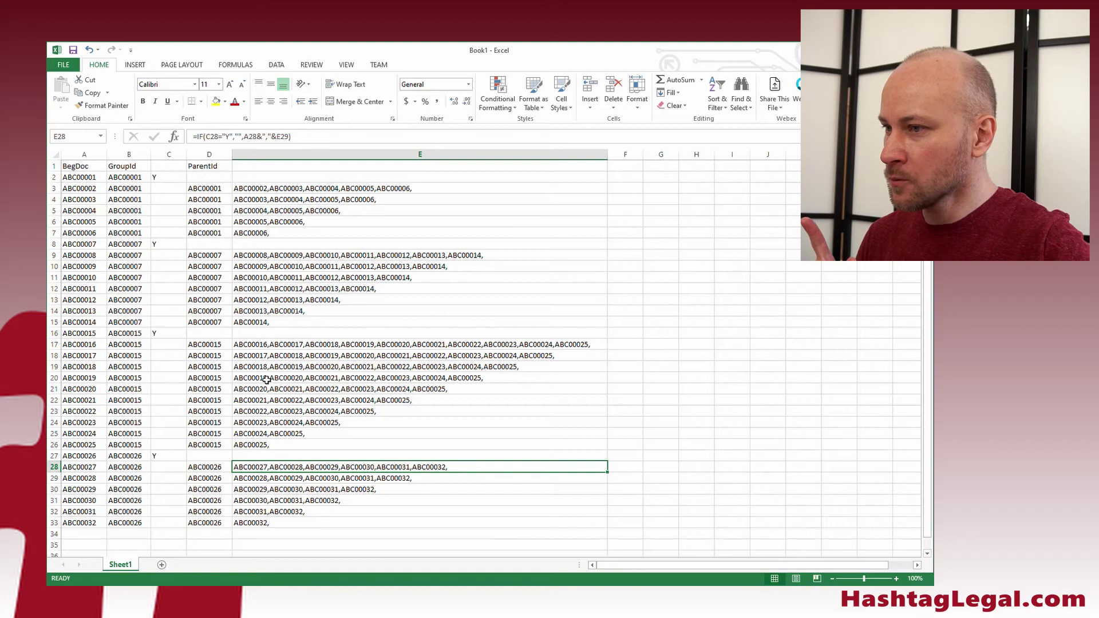
{"action": "left_click_drag", "start_coordinate": [259, 481], "coordinate": [261, 524]}
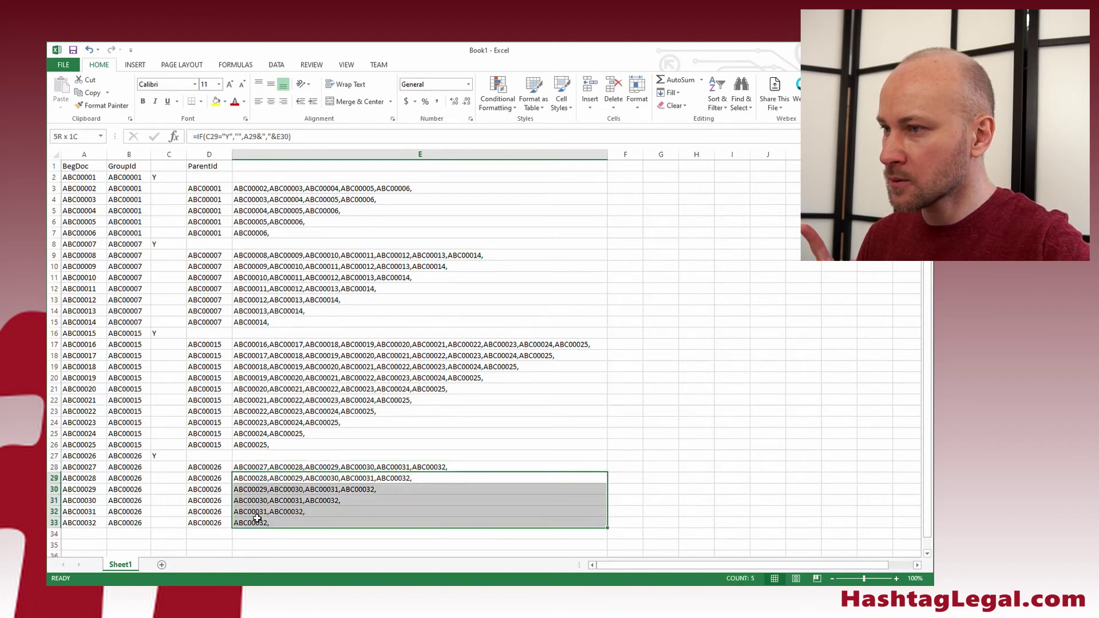
{"action": "left_click_drag", "start_coordinate": [274, 444], "coordinate": [277, 358]}
{"action": "left_click", "coordinate": [261, 344]}
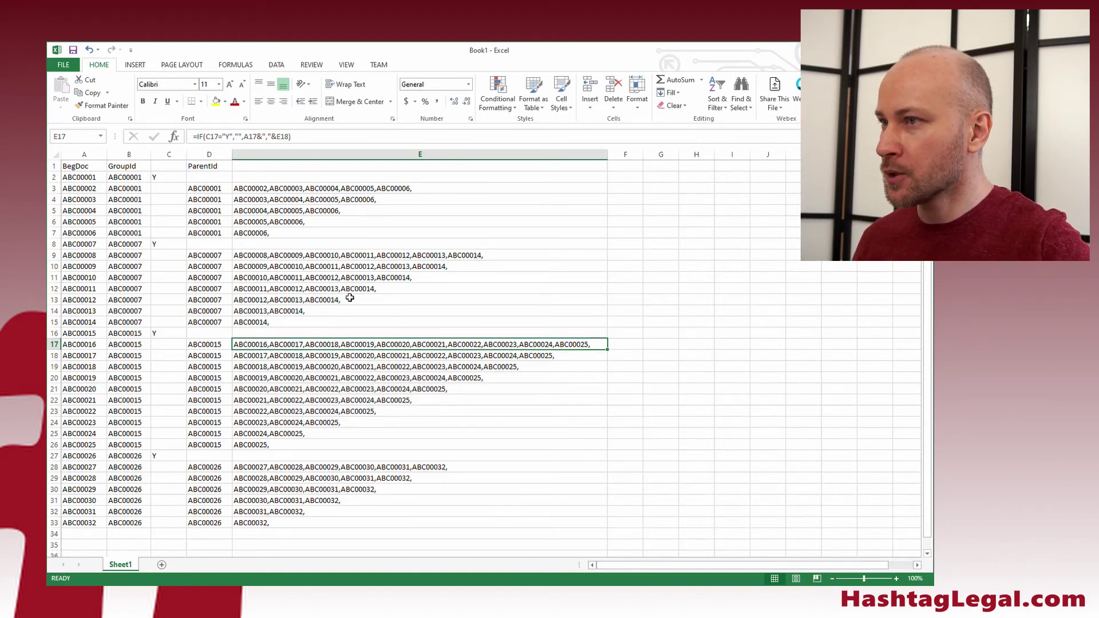
Paste E2:E33 as values starting at F1 and widen column F
{"action": "left_click_drag", "start_coordinate": [318, 177], "coordinate": [316, 521]}
{"action": "key", "text": "ctrl+c"}
{"action": "left_click", "coordinate": [634, 168]}
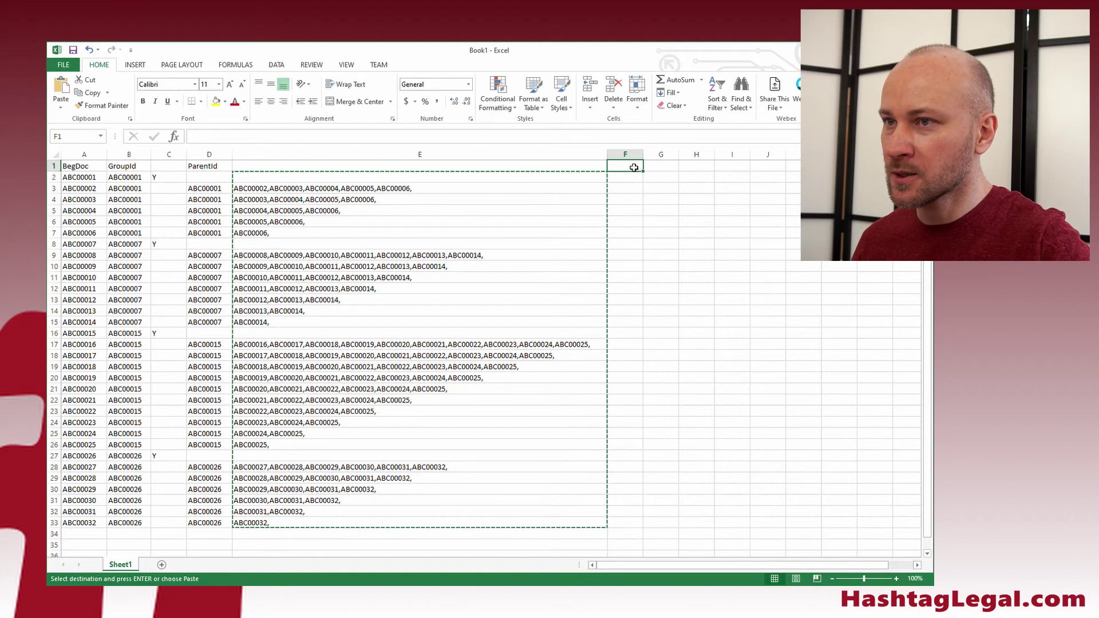
{"action": "right_click", "coordinate": [634, 167]}
{"action": "left_click", "coordinate": [680, 220]}
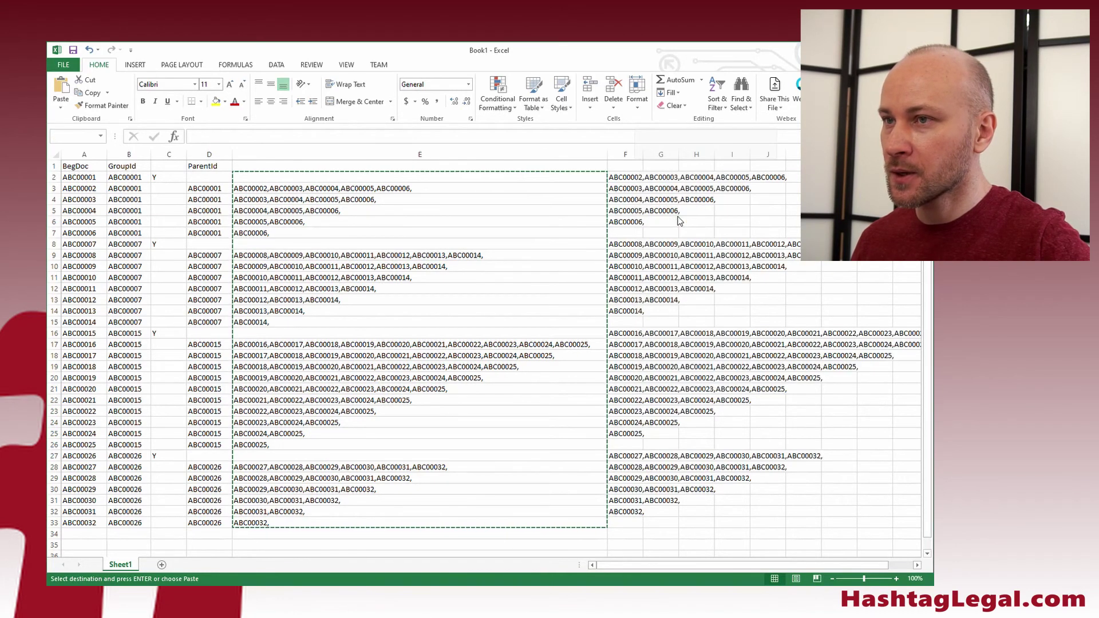
{"action": "left_click", "coordinate": [661, 200]}
{"action": "left_click_drag", "start_coordinate": [643, 154], "coordinate": [822, 155]}
{"action": "left_click", "coordinate": [813, 177]}
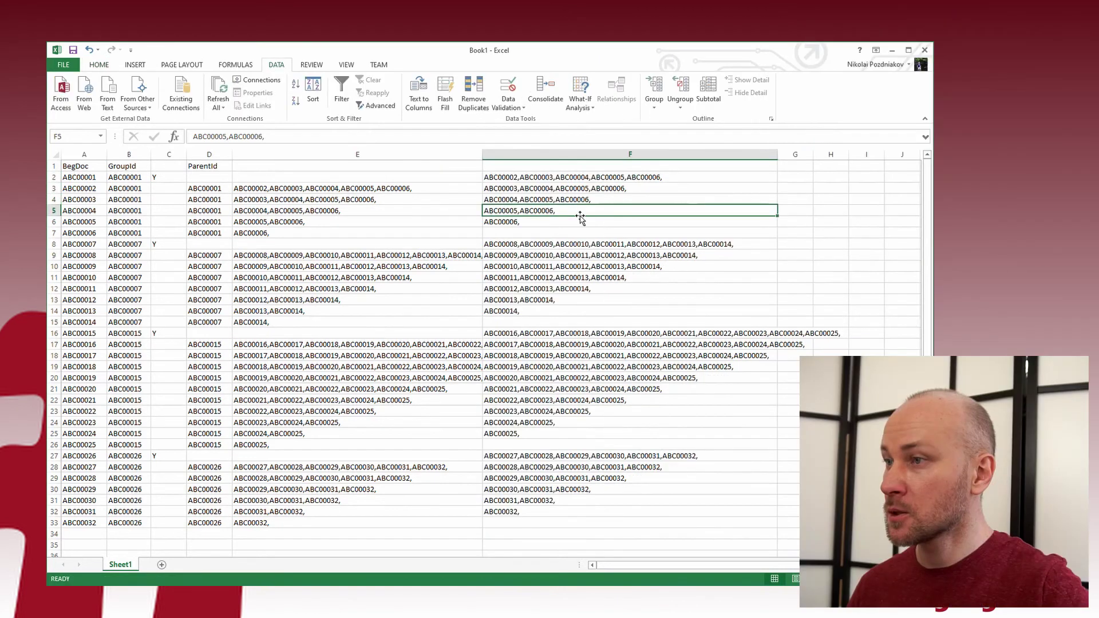
{"action": "left_click", "coordinate": [426, 178]}
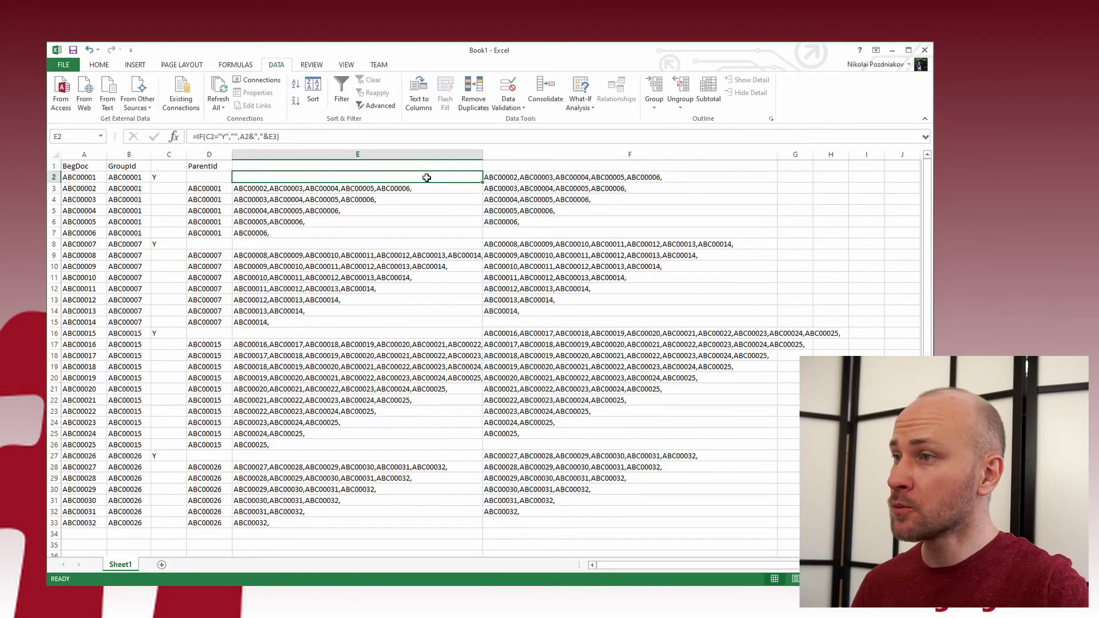
Enter =IF(C2="Y",F2,"") in G2 and fill it down to row 33
{"action": "left_click", "coordinate": [796, 178]}
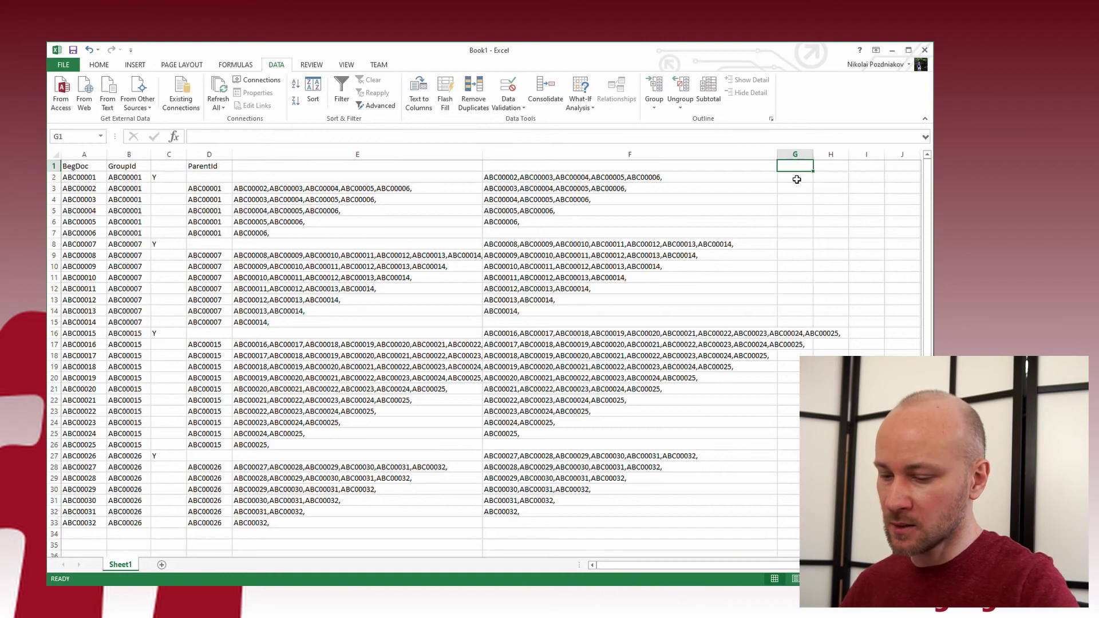
{"action": "type", "text": "="}
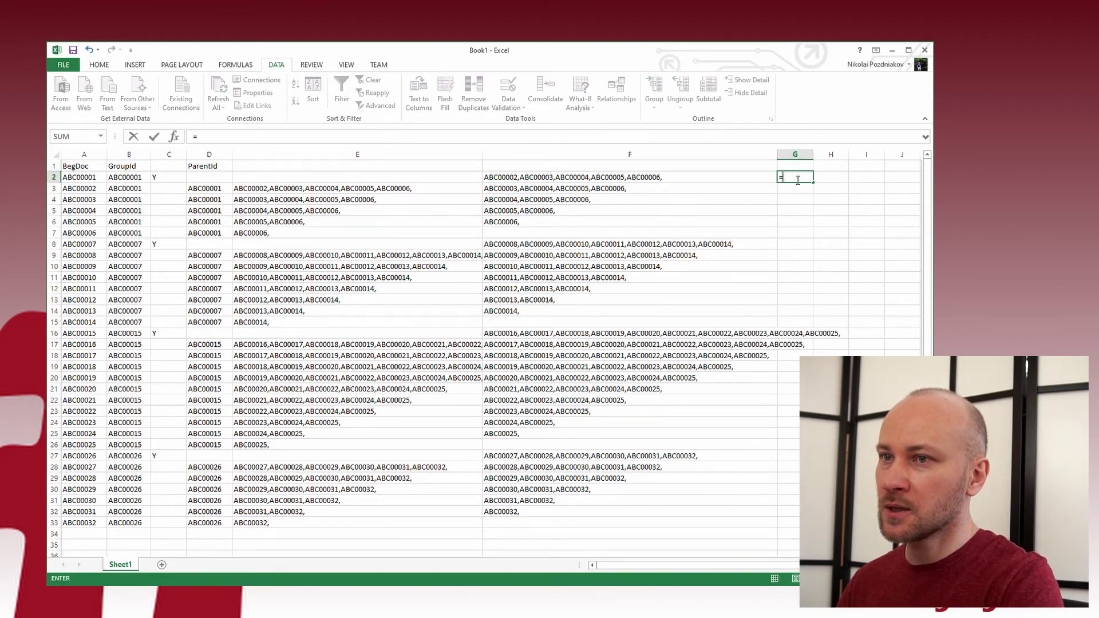
{"action": "type", "text": "if("}
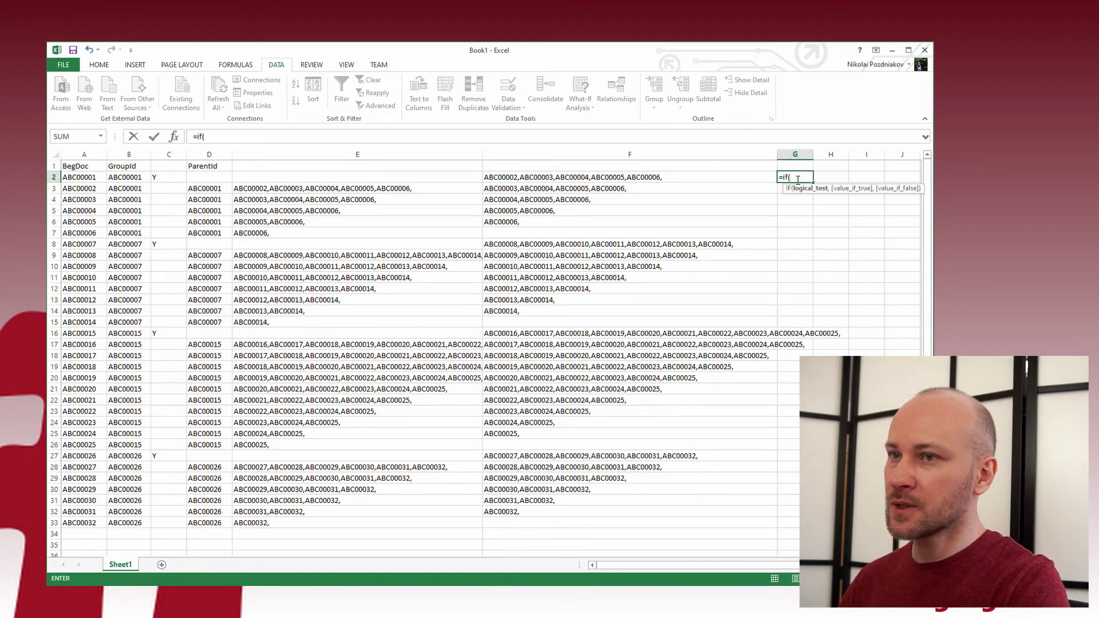
{"action": "type", "text": "c2=\"Y\","}
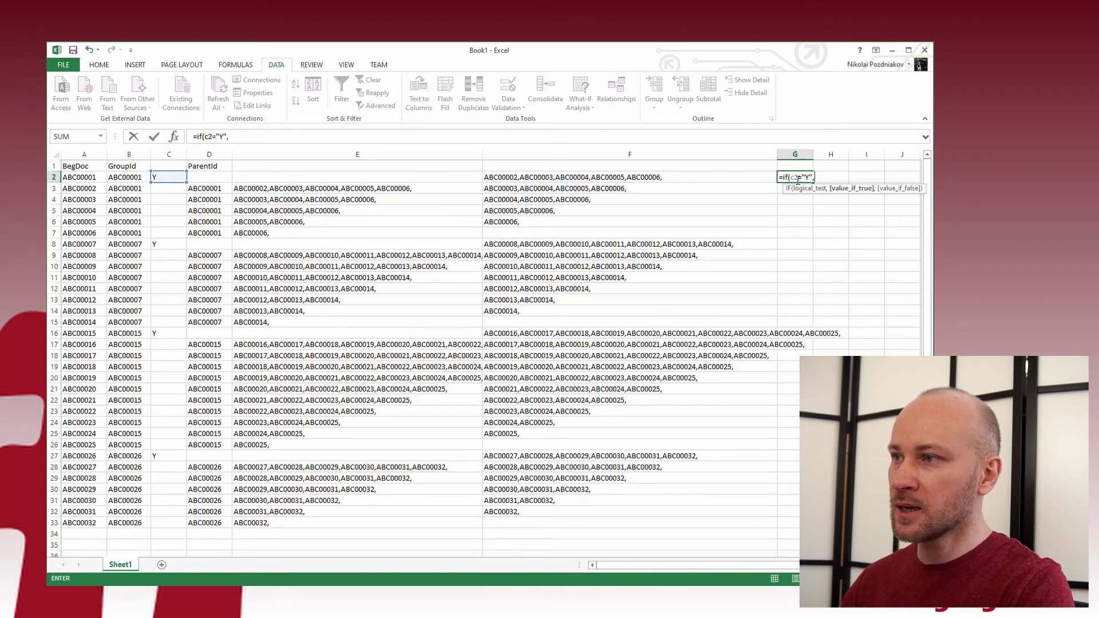
{"action": "type", "text": "f2"}
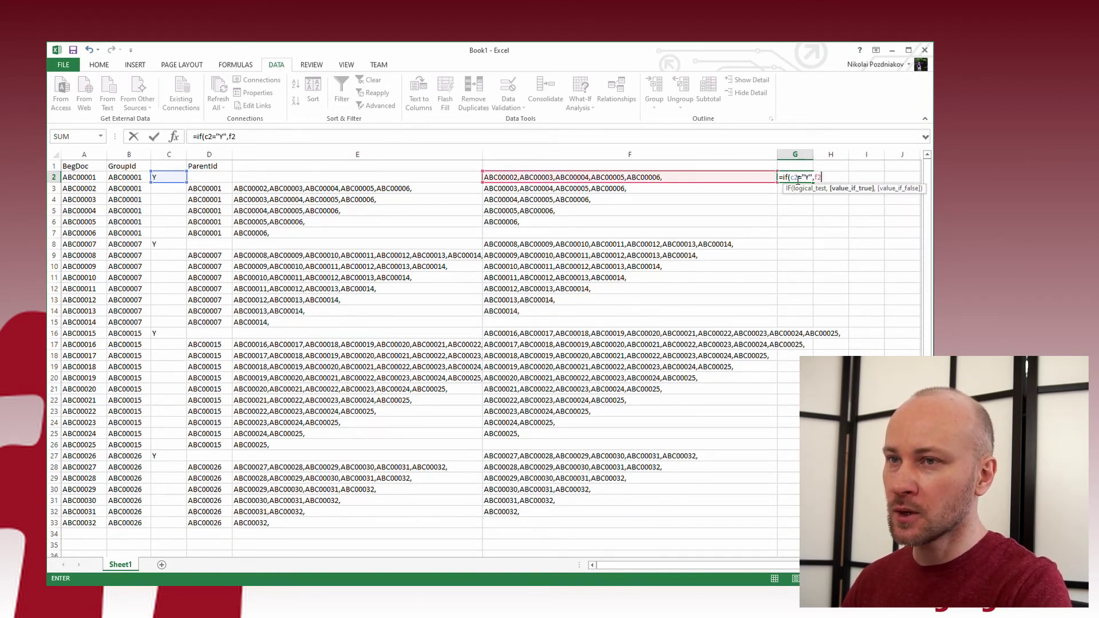
{"action": "type", "text": ",\""}
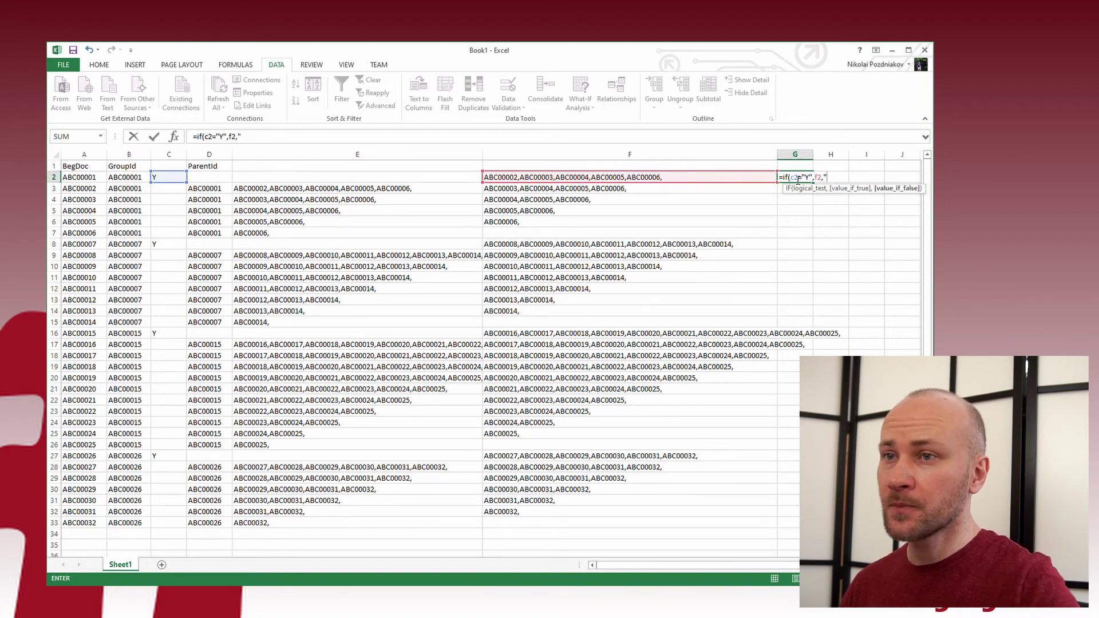
{"action": "type", "text": "\")"}
{"action": "key", "text": "Return"}
{"action": "left_click", "coordinate": [797, 180]}
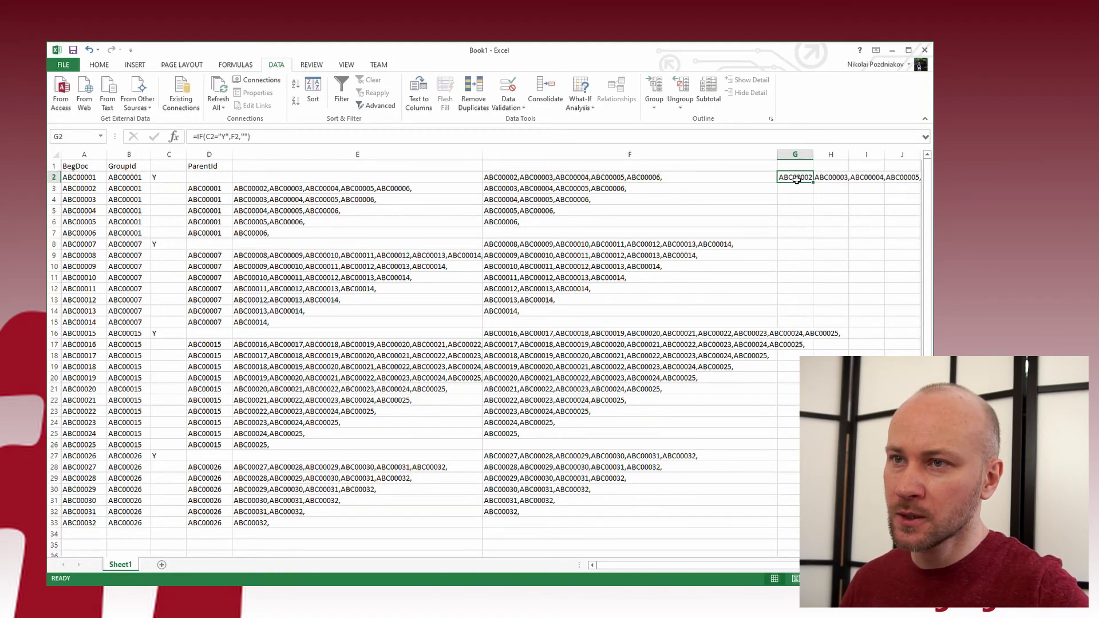
{"action": "double_click", "coordinate": [814, 181]}
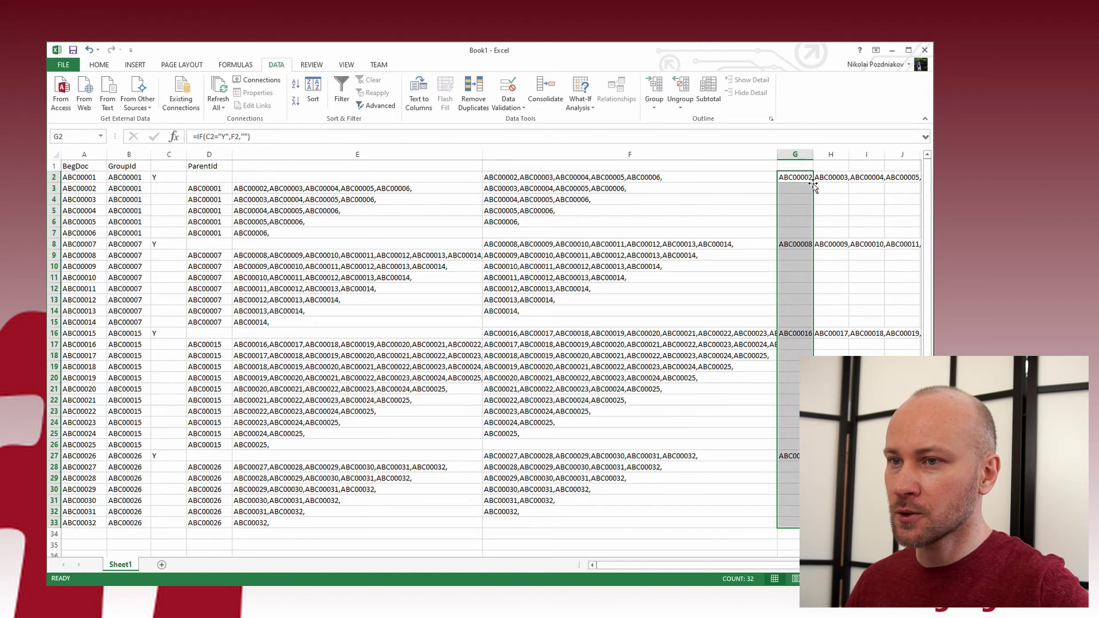
Narrow column F, widen column G, and compare G's lists with column F
{"action": "left_click", "coordinate": [796, 244]}
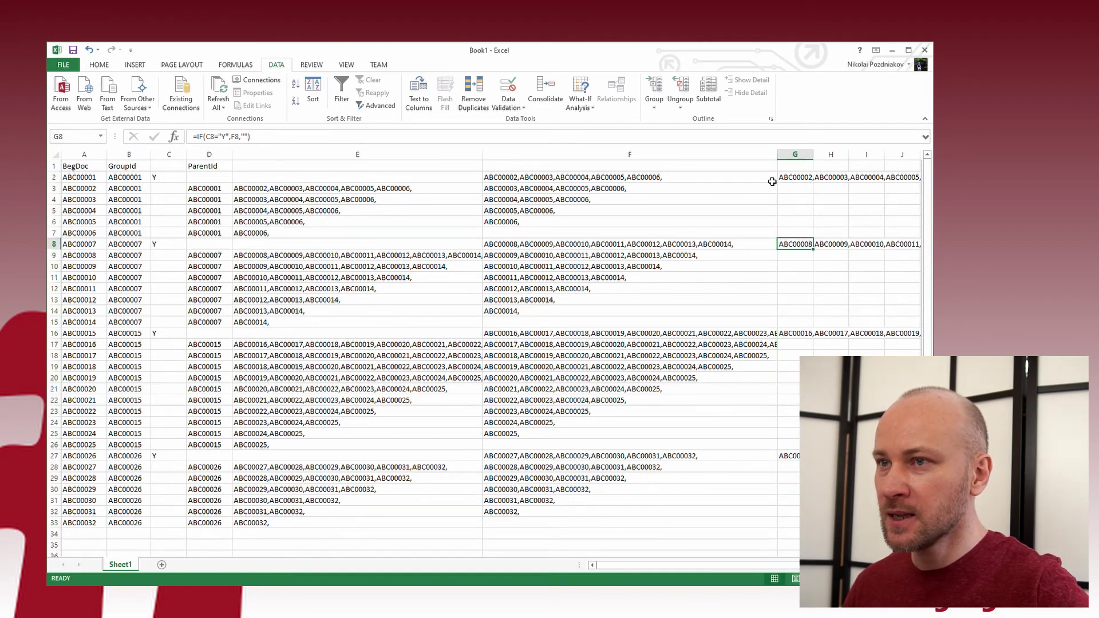
{"action": "left_click_drag", "start_coordinate": [777, 156], "coordinate": [892, 165]}
{"action": "left_click", "coordinate": [749, 181]}
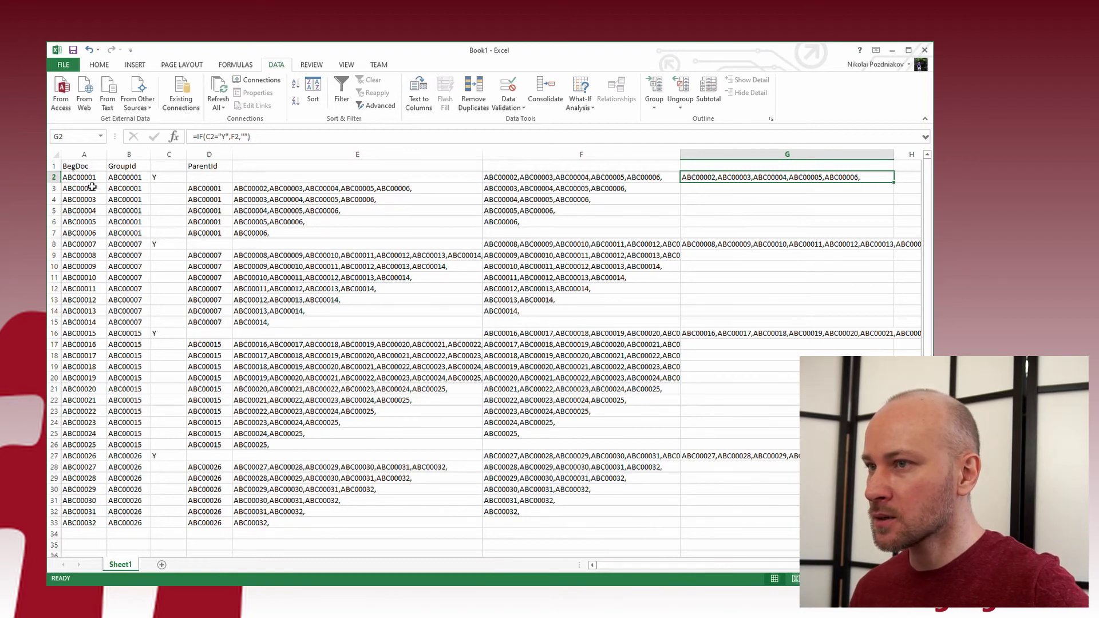
{"action": "left_click", "coordinate": [559, 179]}
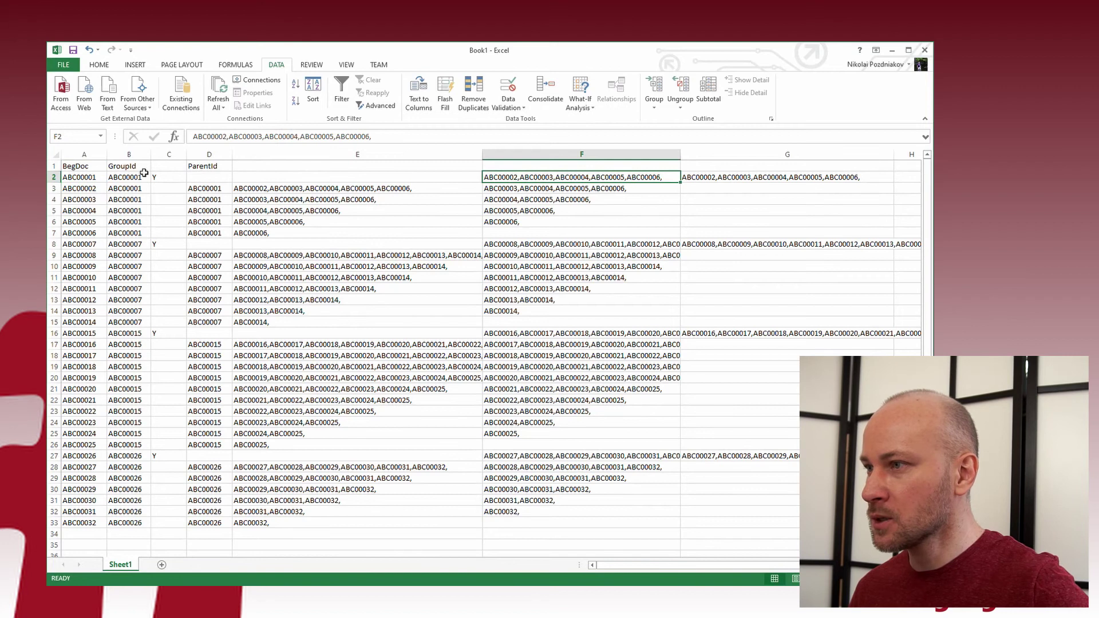
{"action": "left_click_drag", "start_coordinate": [80, 188], "coordinate": [90, 232]}
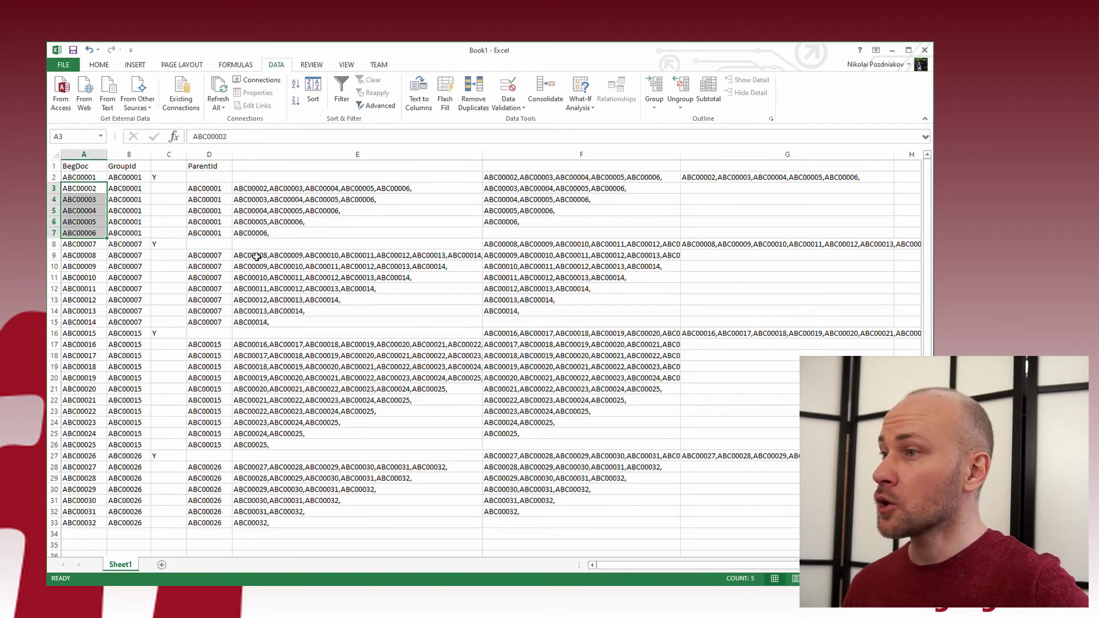
Copy columns C through G and paste them back as plain values, replacing the formulas
{"action": "left_click", "coordinate": [171, 177]}
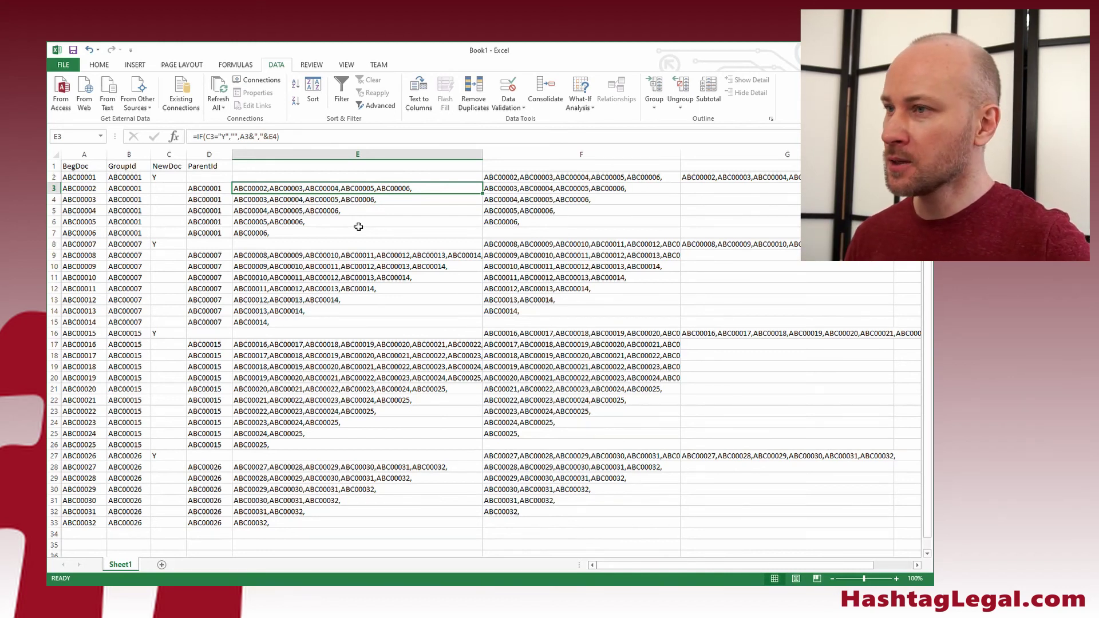
{"action": "left_click", "coordinate": [268, 155]}
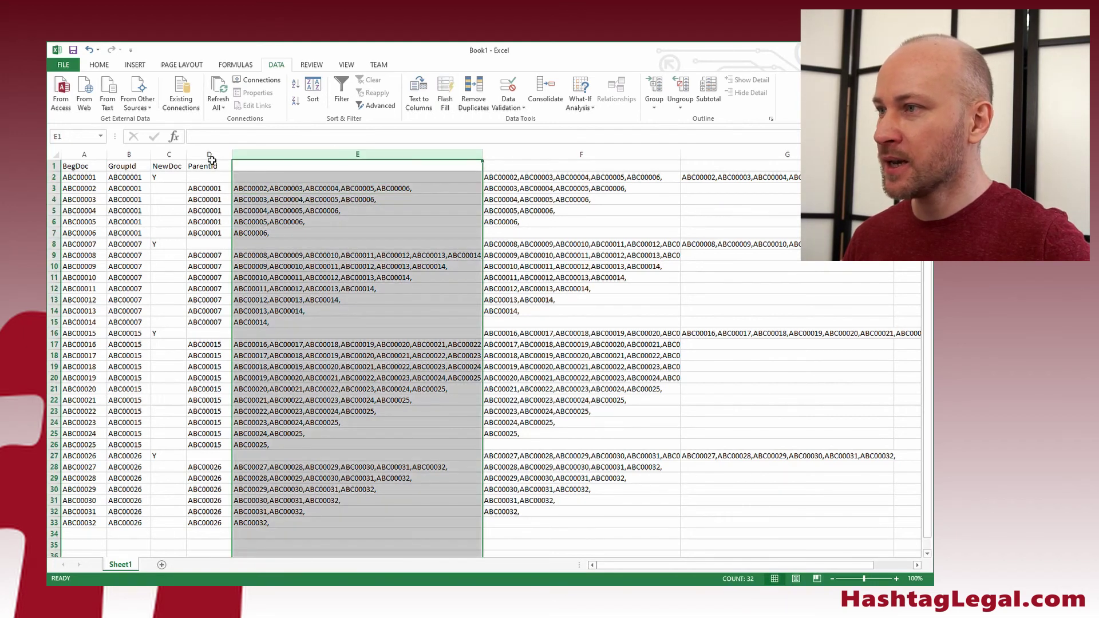
{"action": "left_click_drag", "start_coordinate": [165, 154], "coordinate": [785, 157]}
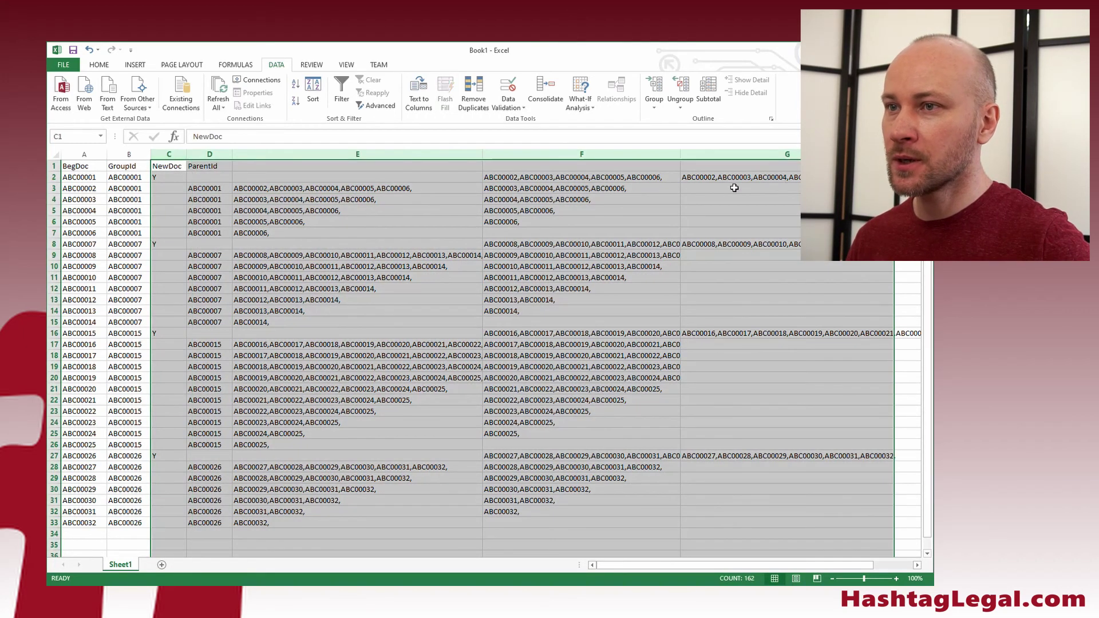
{"action": "right_click", "coordinate": [674, 195]}
{"action": "left_click", "coordinate": [693, 214]}
{"action": "right_click", "coordinate": [687, 193]}
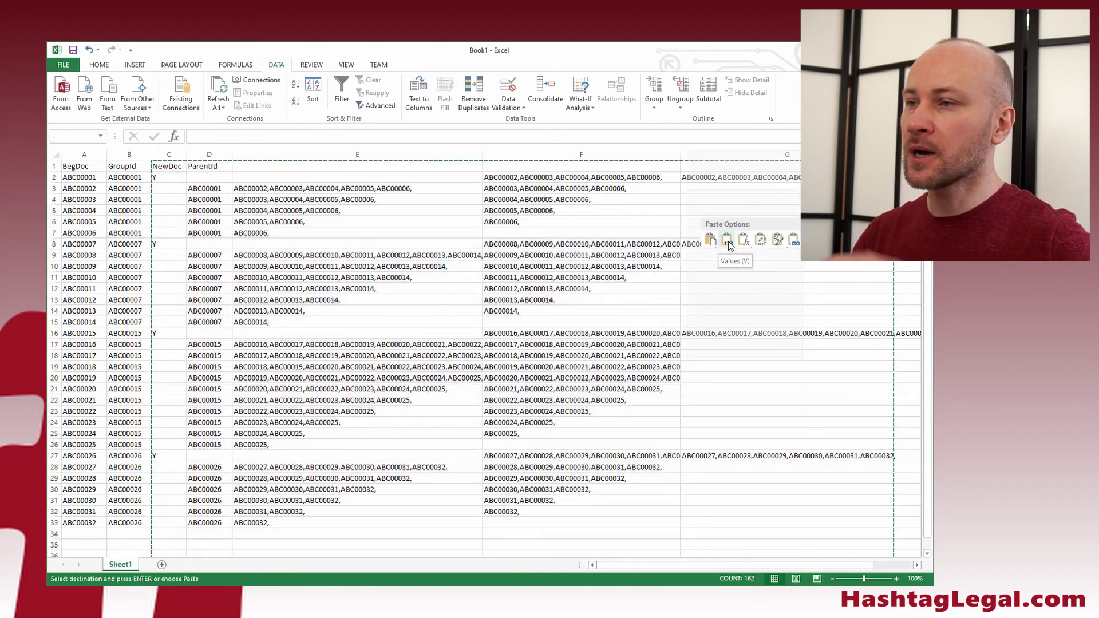
{"action": "left_click", "coordinate": [728, 241]}
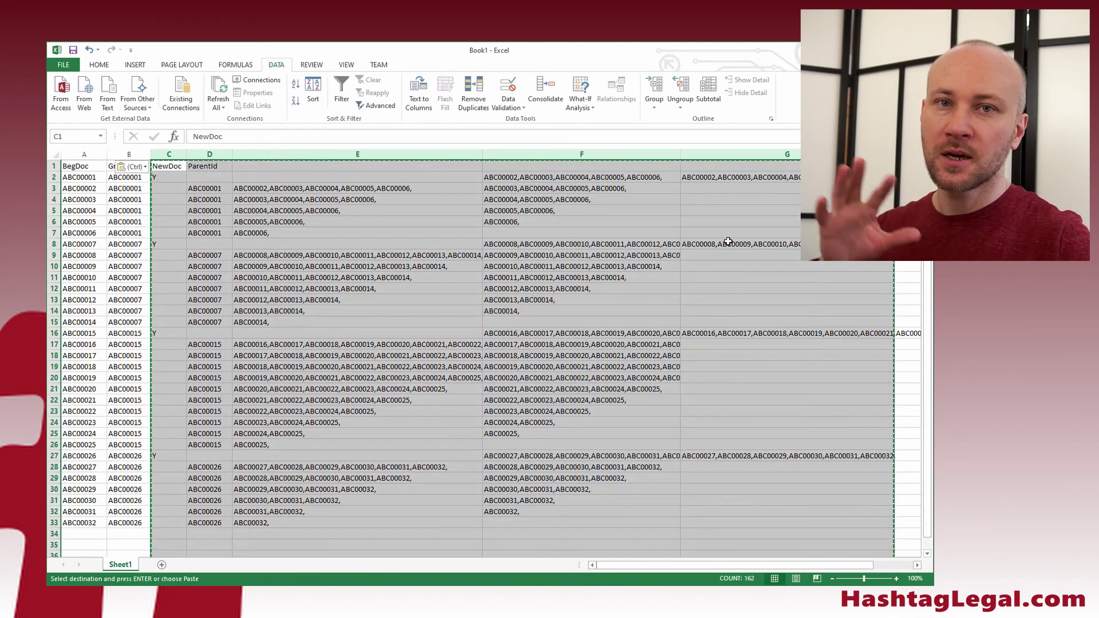
{"action": "left_click", "coordinate": [450, 221]}
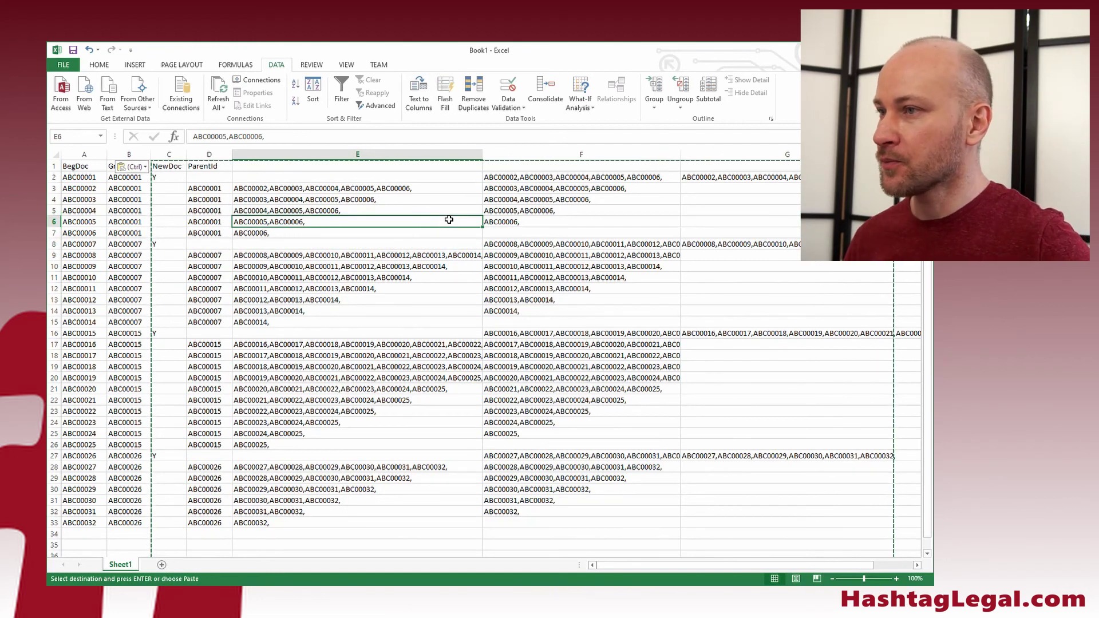
Delete helper columns E and F and title the new column E ChildIds
{"action": "left_click_drag", "start_coordinate": [385, 155], "coordinate": [490, 160]}
{"action": "key", "text": "ctrl+minus"}
{"action": "left_click", "coordinate": [252, 199]}
{"action": "left_click", "coordinate": [252, 165]}
{"action": "type", "text": "ChildI"}
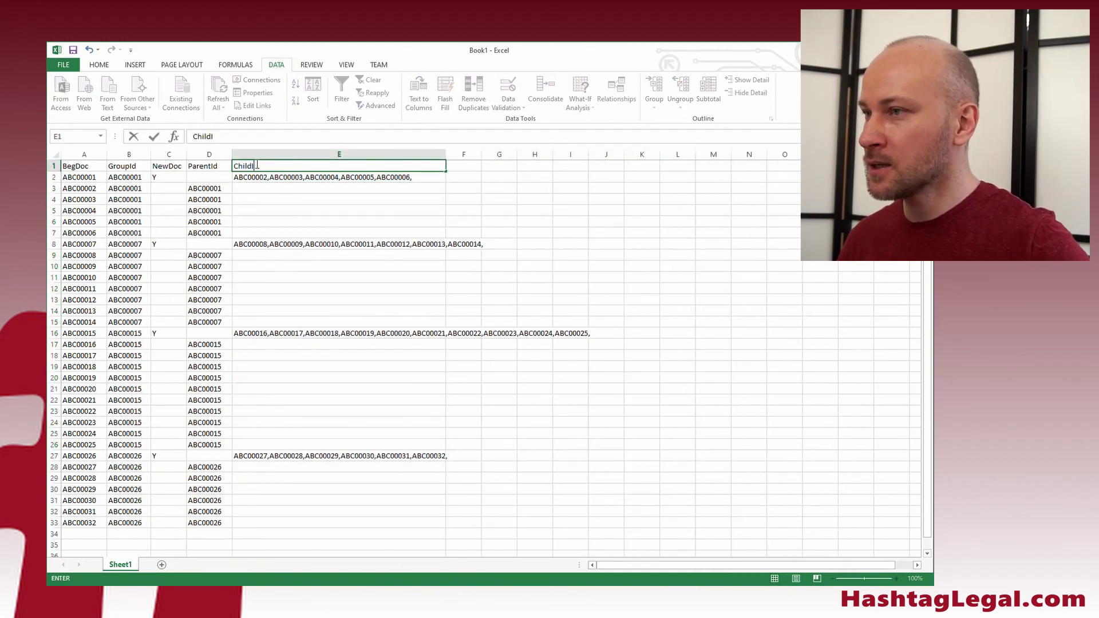
{"action": "type", "text": "d"}
{"action": "key", "text": "Return"}
{"action": "left_click", "coordinate": [289, 164]}
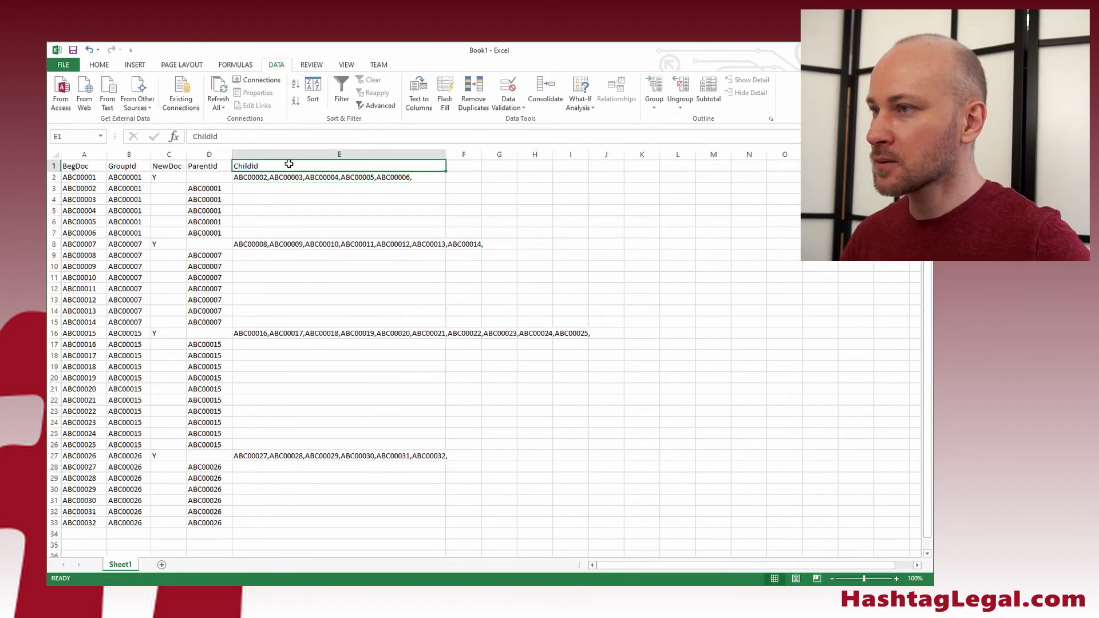
{"action": "double_click", "coordinate": [289, 165]}
{"action": "type", "text": "s"}
{"action": "left_click", "coordinate": [287, 190]}
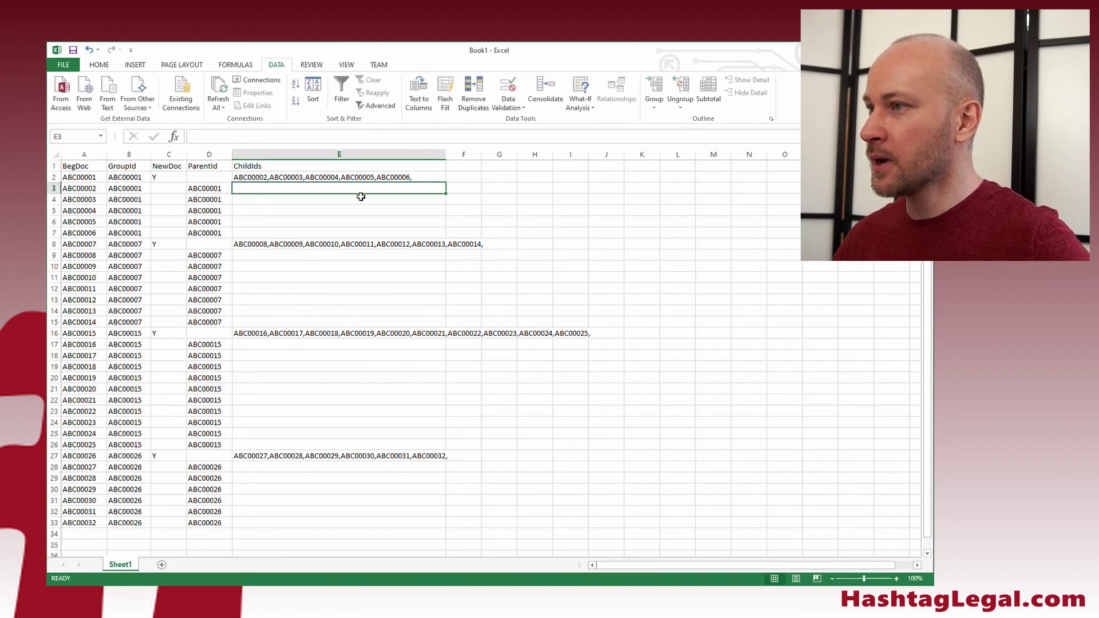
Delete the NewDoc column and widen the ChildIds column to fit the lists
{"action": "left_click", "coordinate": [169, 154]}
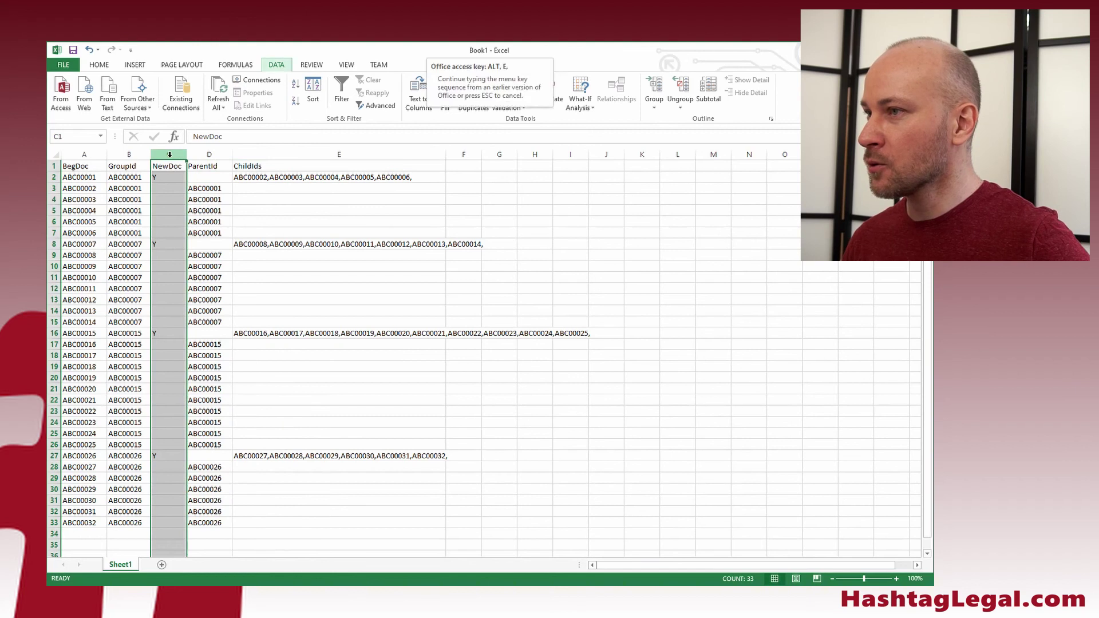
{"action": "key", "text": "ctrl+minus"}
{"action": "left_click", "coordinate": [267, 222]}
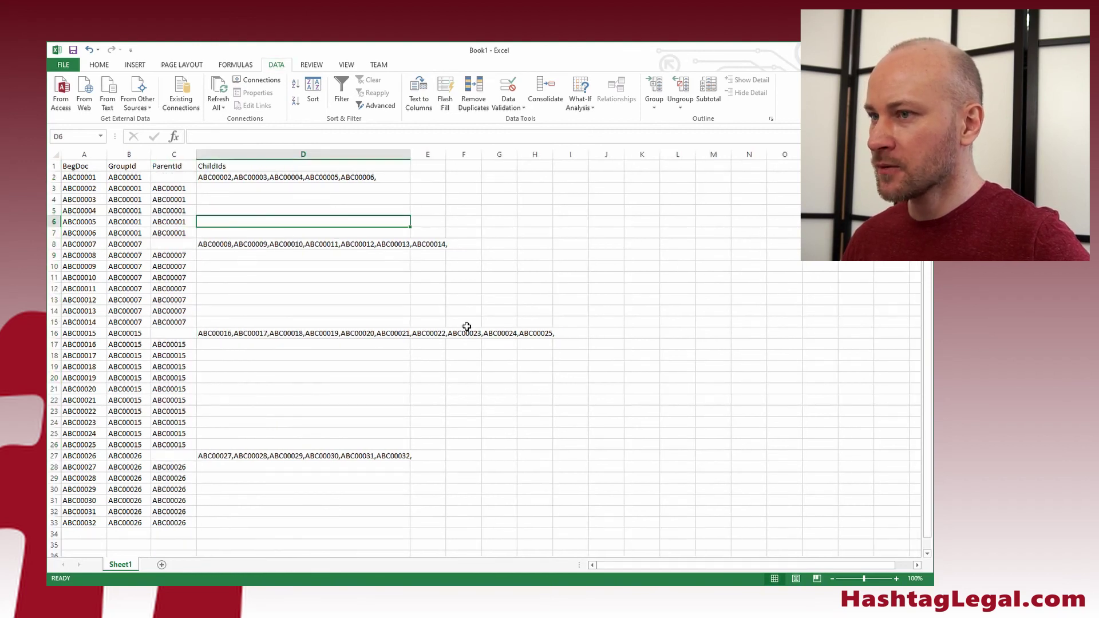
{"action": "left_click_drag", "start_coordinate": [413, 156], "coordinate": [584, 172]}
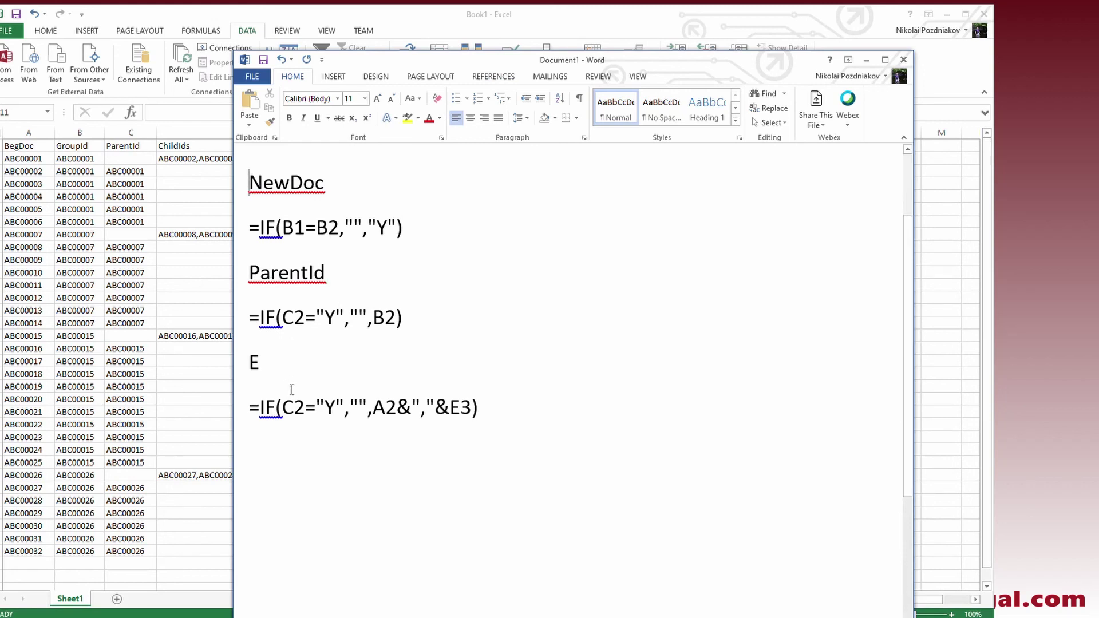
{"action": "left_click_drag", "start_coordinate": [510, 415], "coordinate": [261, 361]}
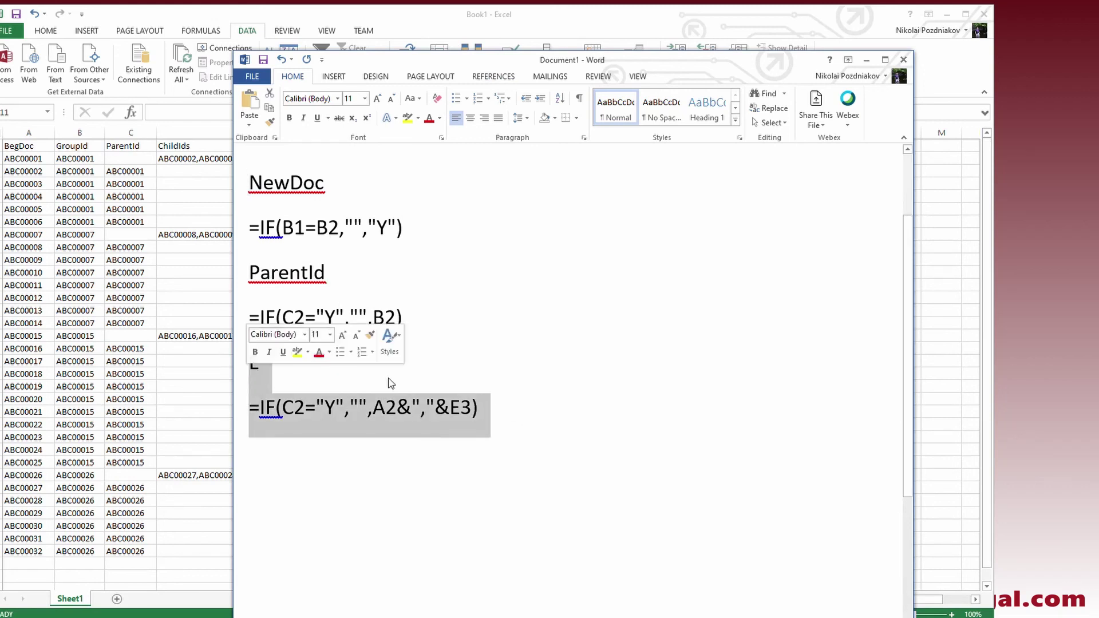
{"action": "left_click", "coordinate": [260, 362]}
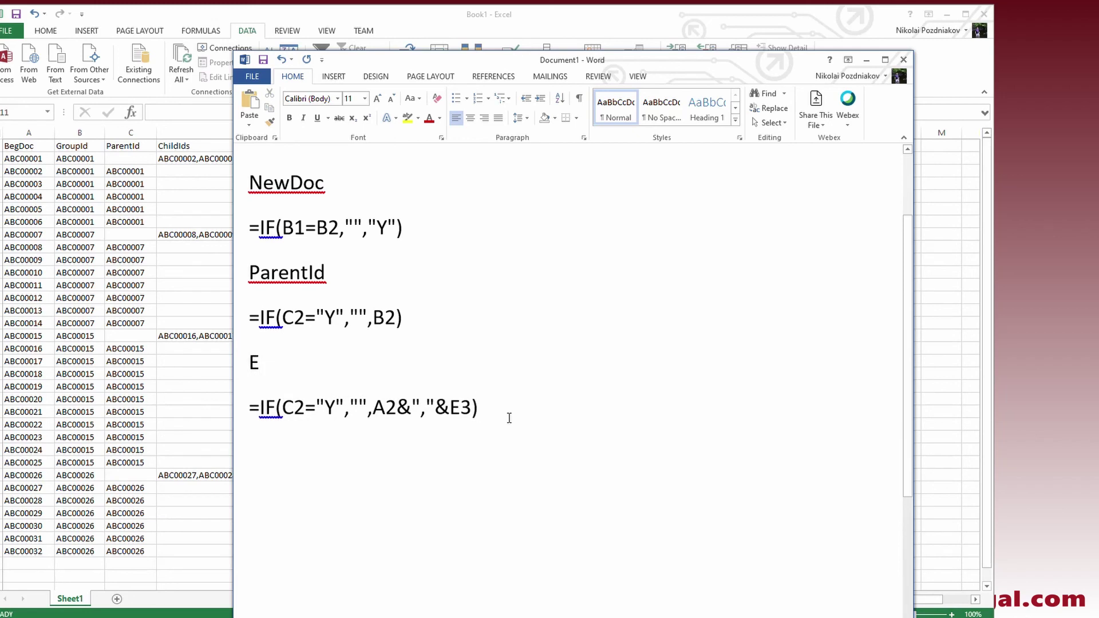
{"action": "left_click", "coordinate": [510, 418]}
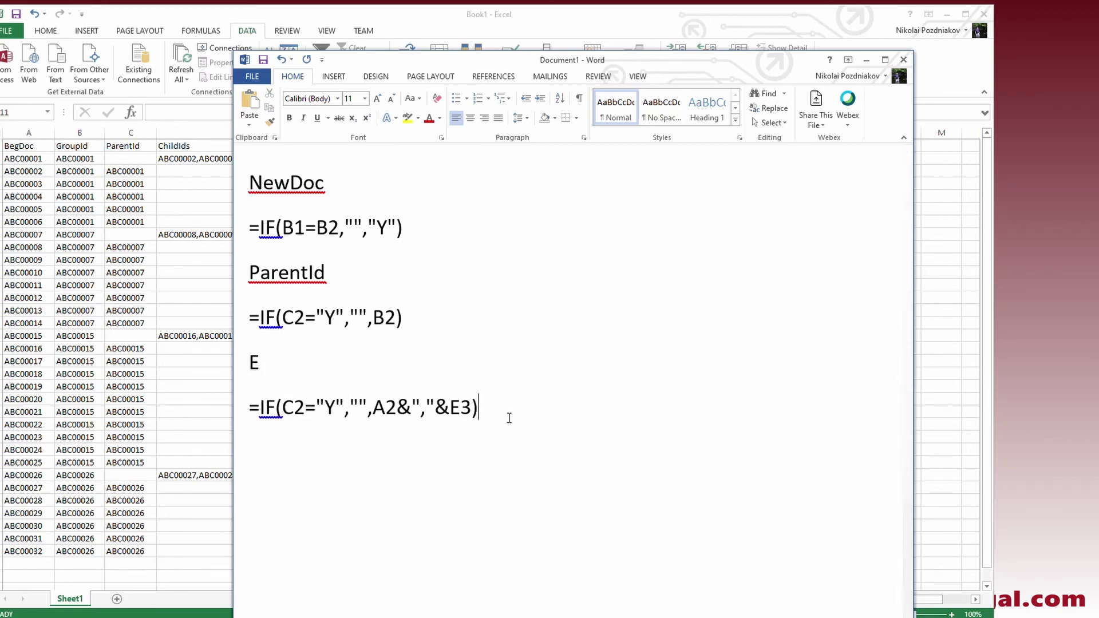